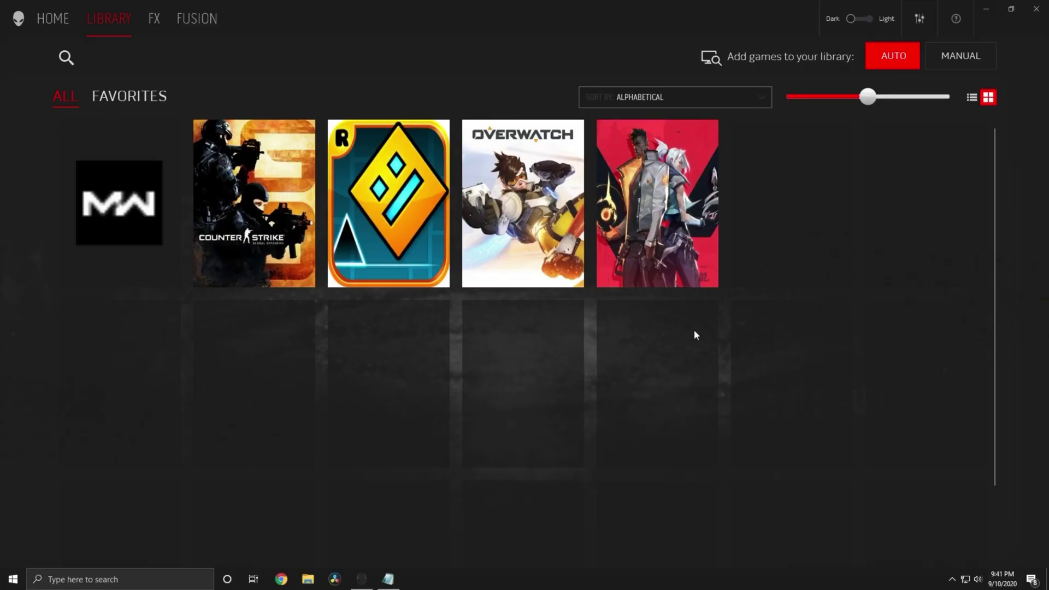
- Close the Available Programs list without adding anything and auto-scan the computer for games
click(886, 61)
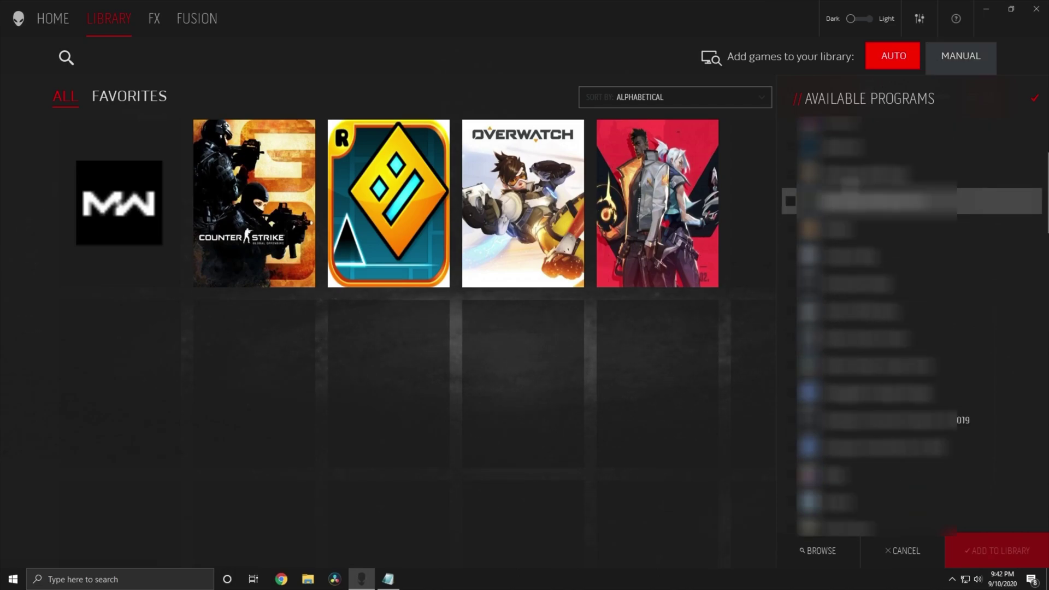
scroll(875, 243, down, 2)
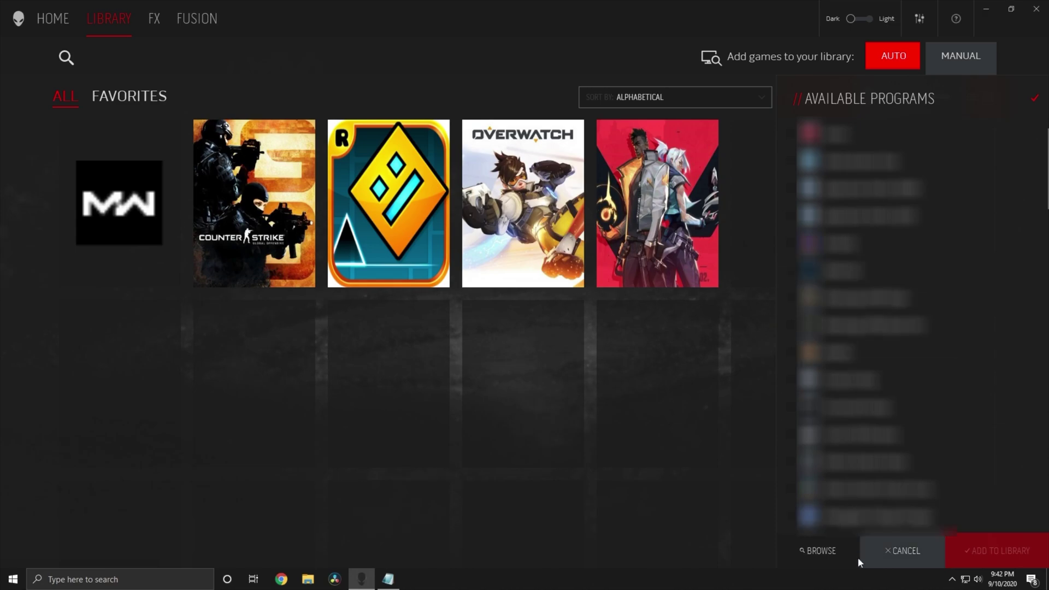
click(896, 549)
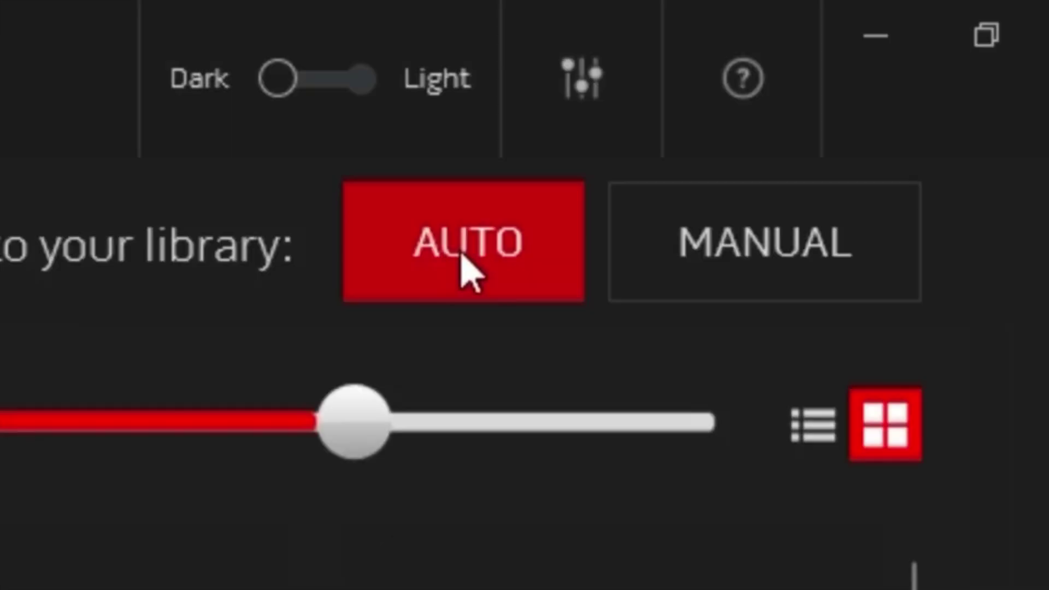
click(467, 252)
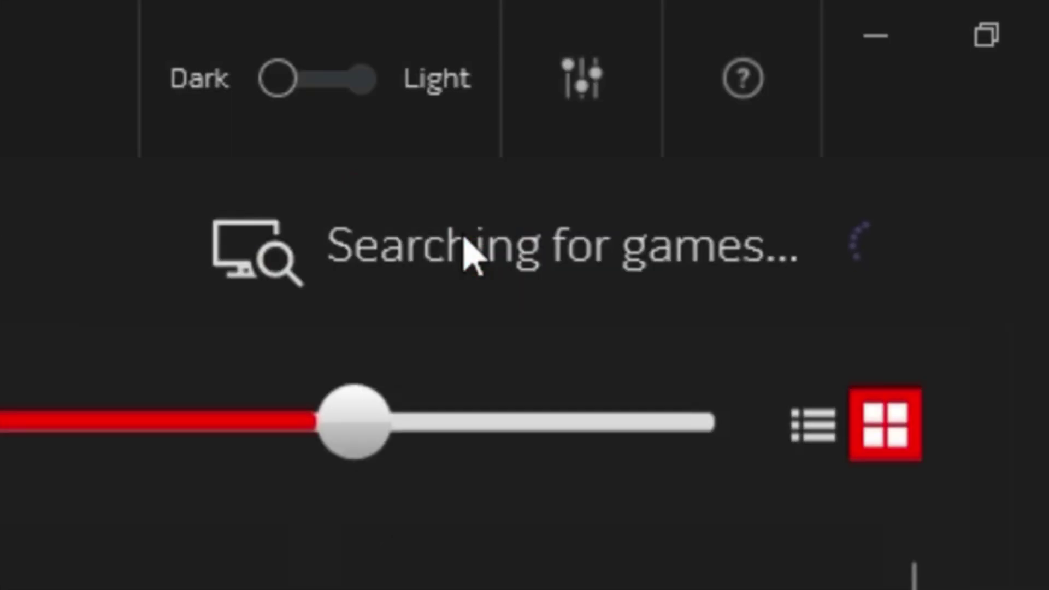
mouse_move(706, 216)
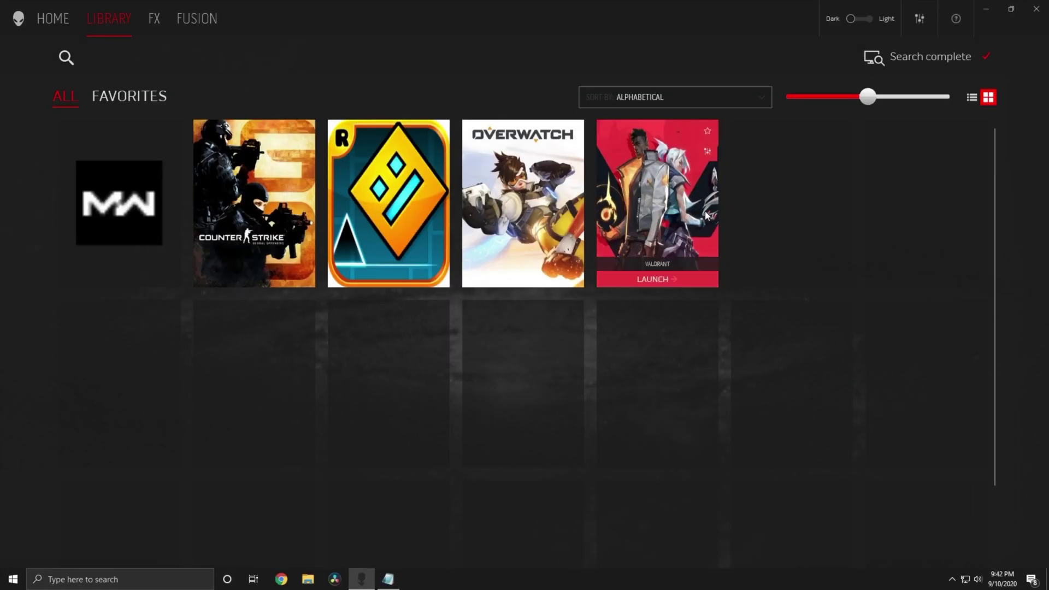
- Open the Valorant game's details and list its theme choices under No Theme
click(664, 231)
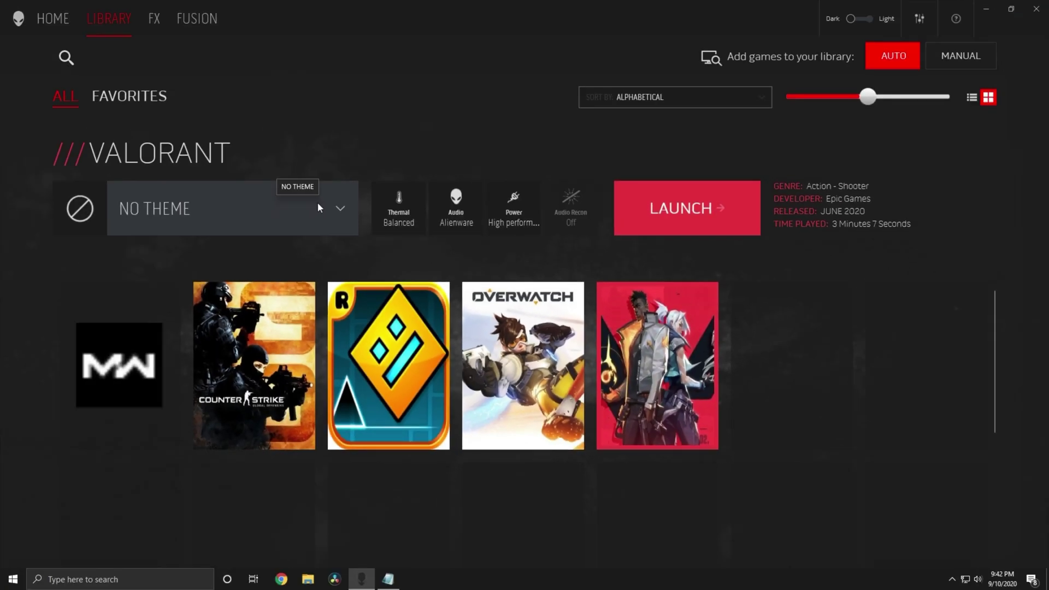
click(272, 206)
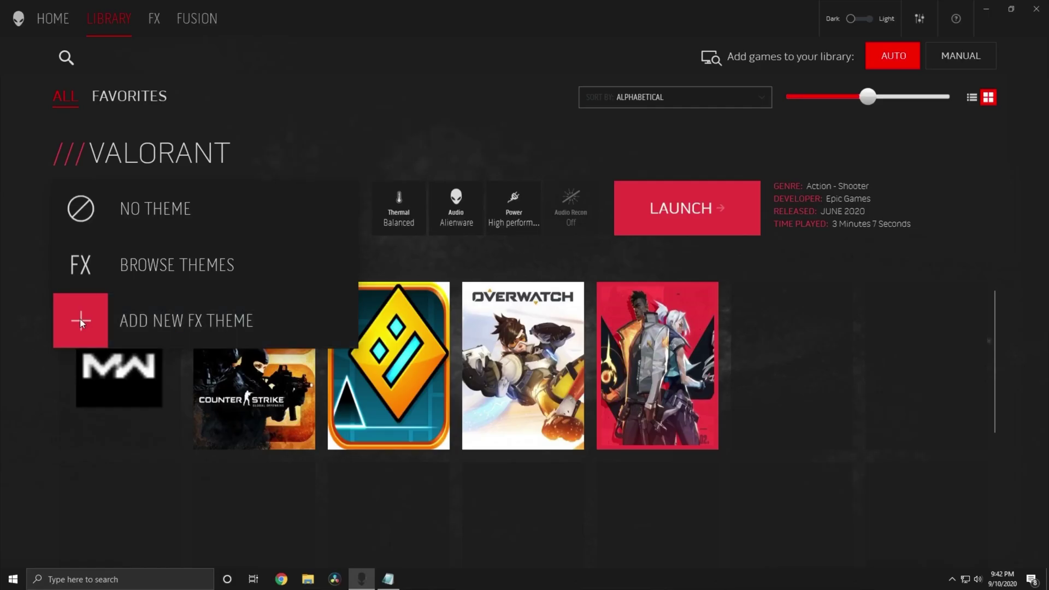
- Add a new FX theme and rename it from NEW THEME_1 to 'Valorant'
click(199, 430)
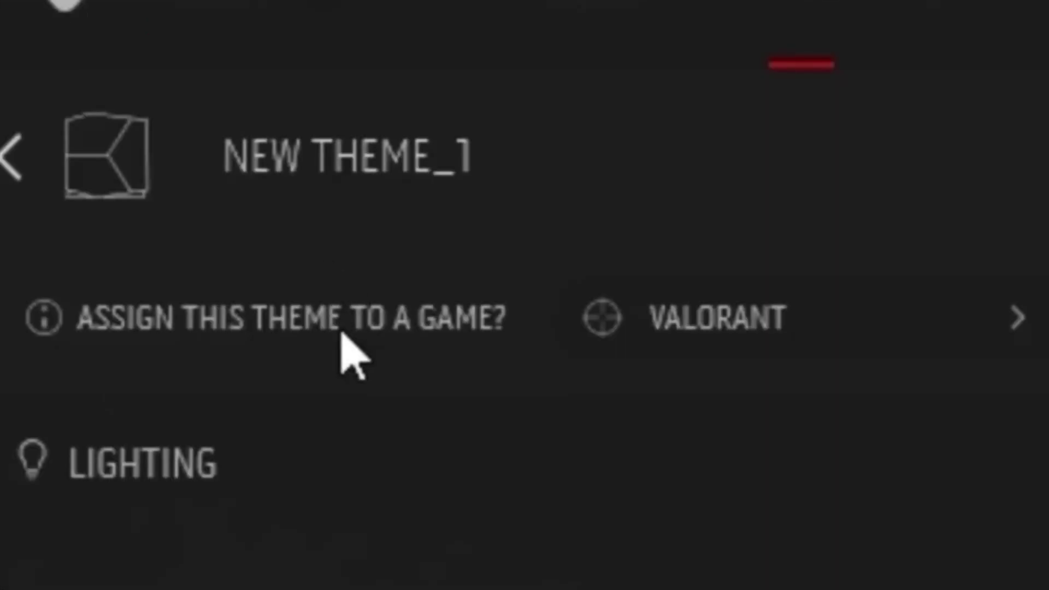
click(249, 156)
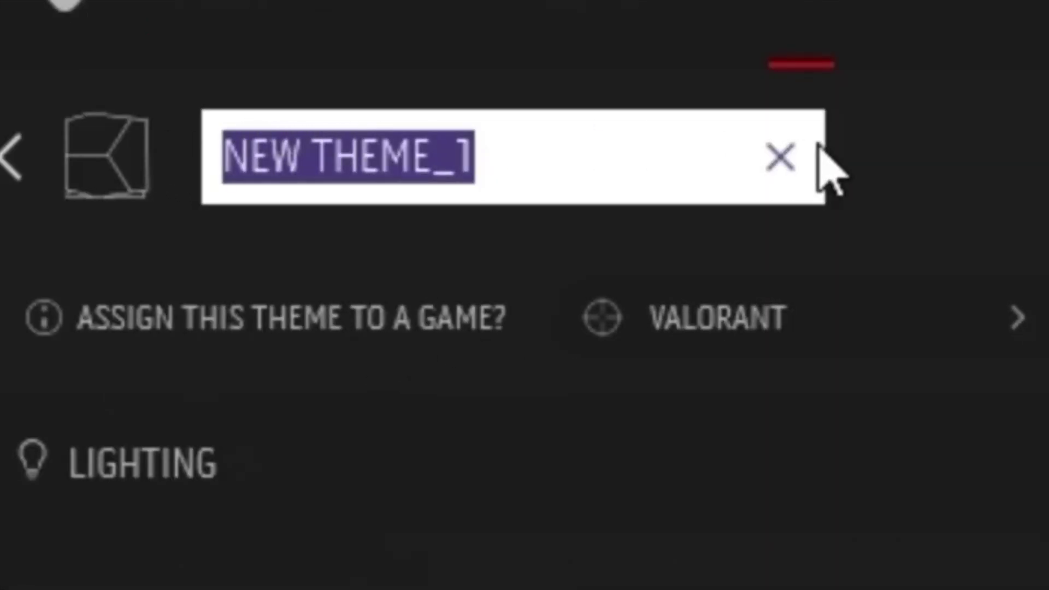
key(BackSpace)
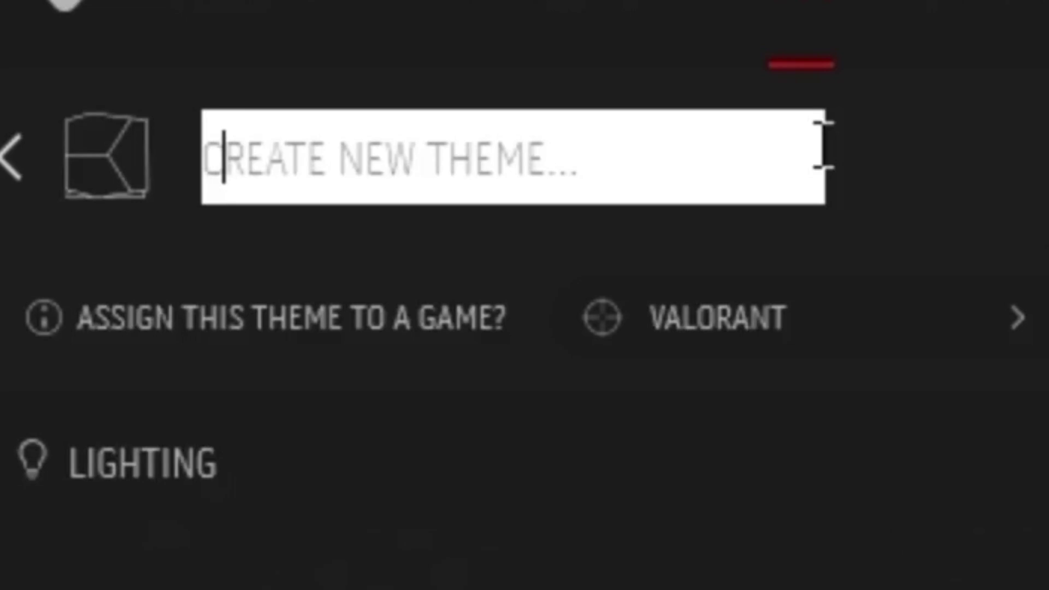
text(Valora)
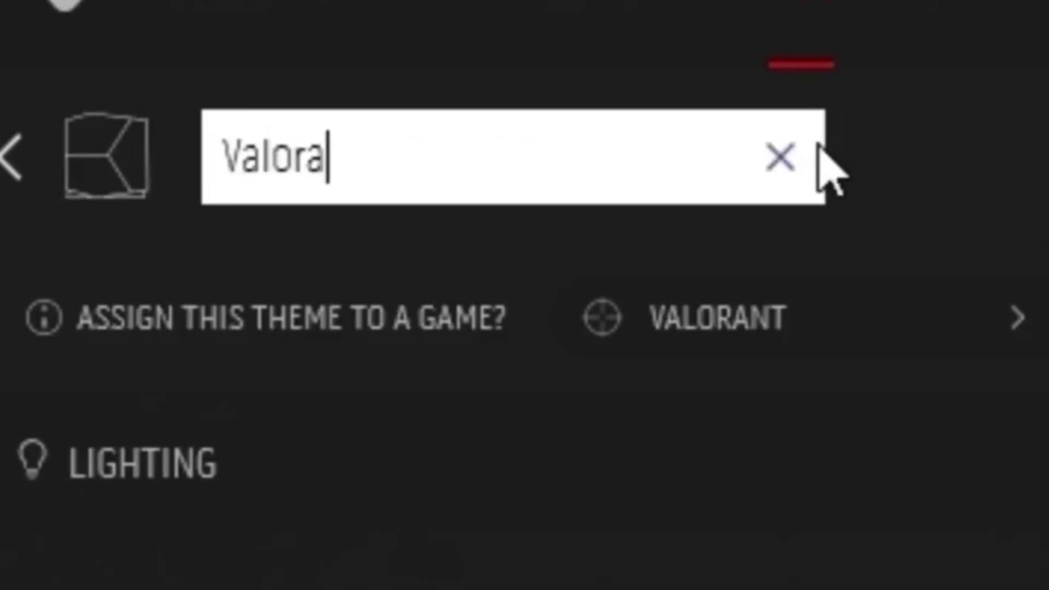
text(nt)
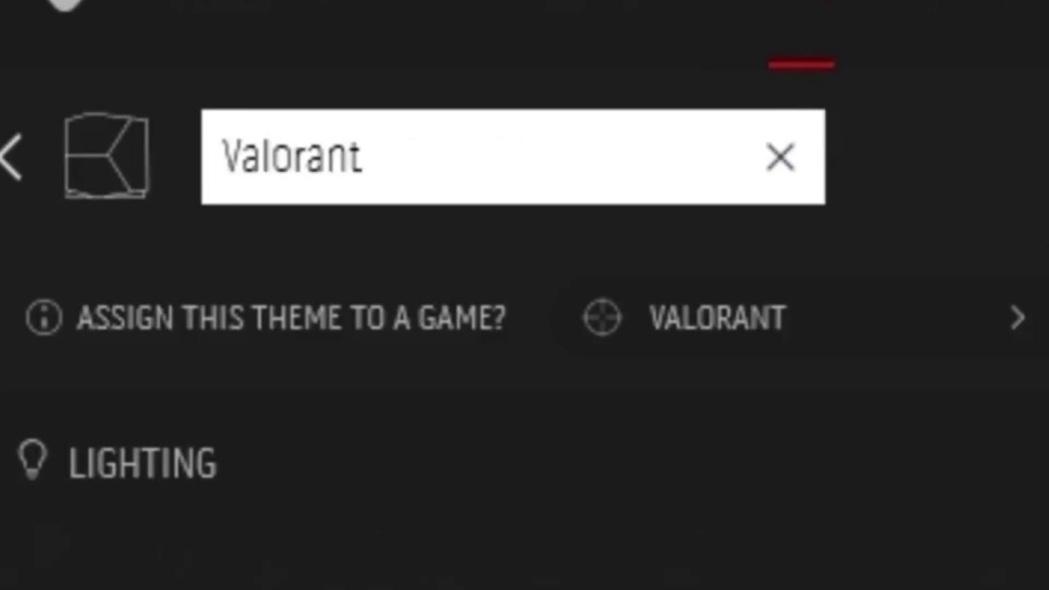
key(Return)
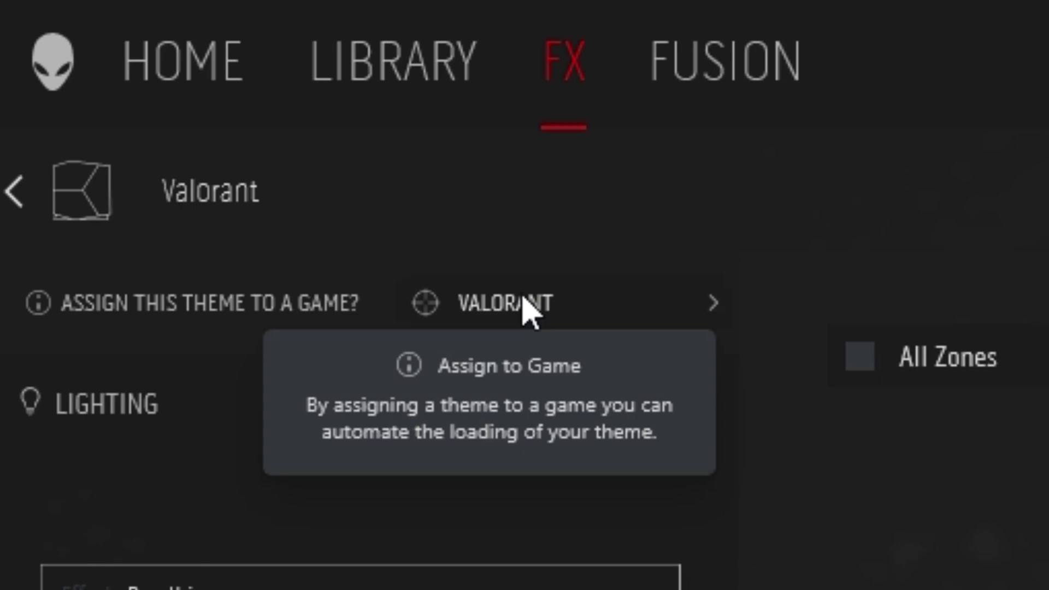
- Assign the theme to Valorant and colour the Alien Head salmon, RGB 255, 150, 103
click(525, 306)
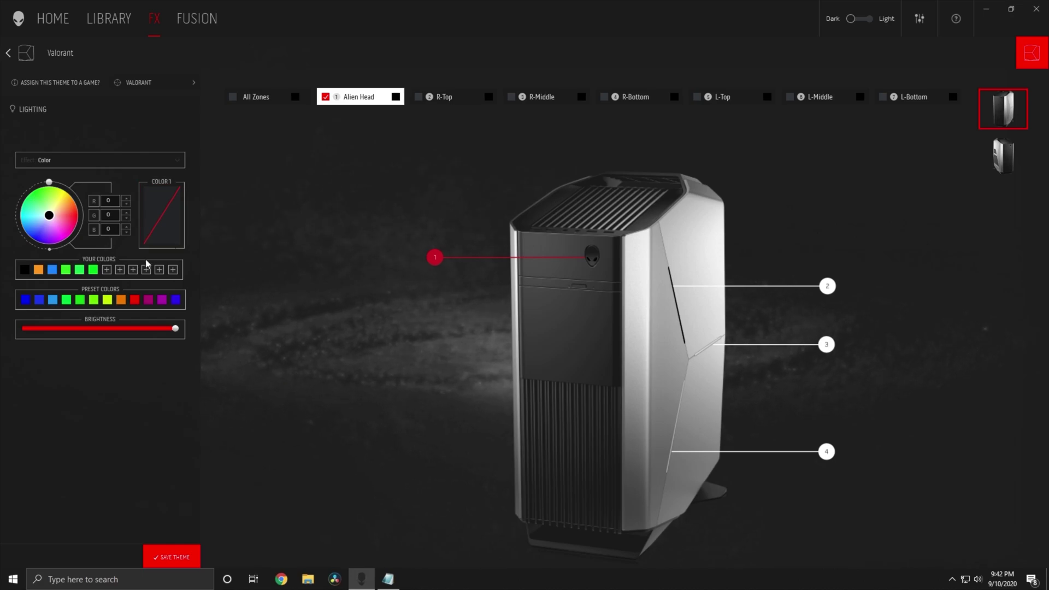
click(49, 197)
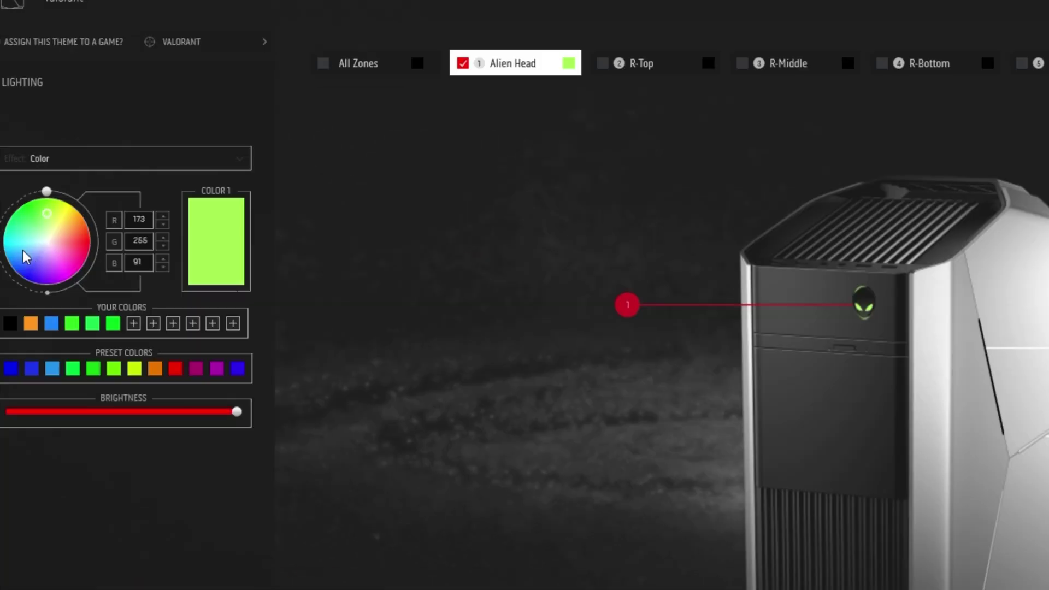
click(40, 211)
click(58, 225)
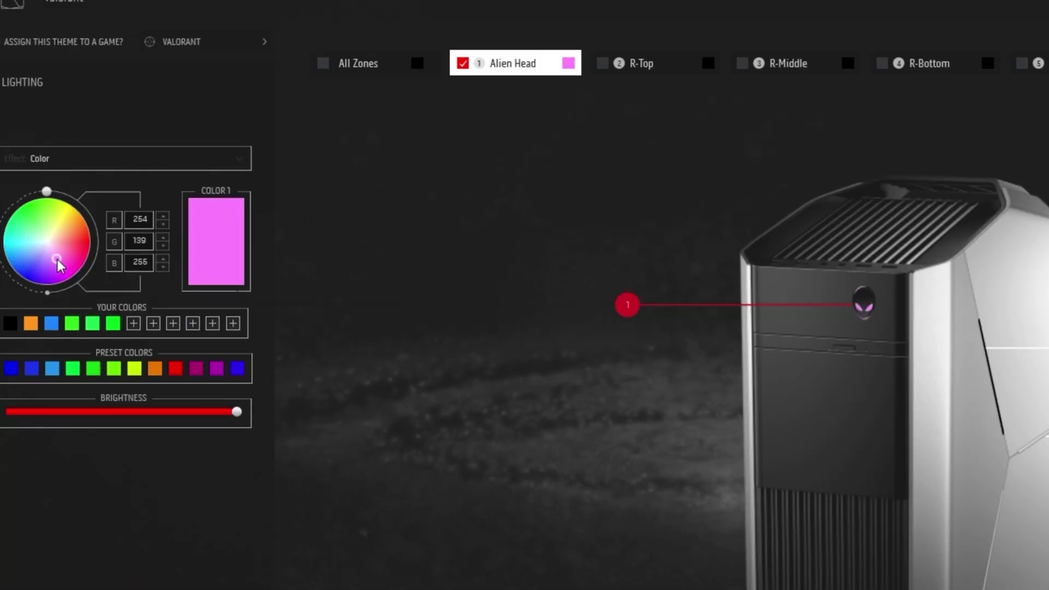
click(65, 210)
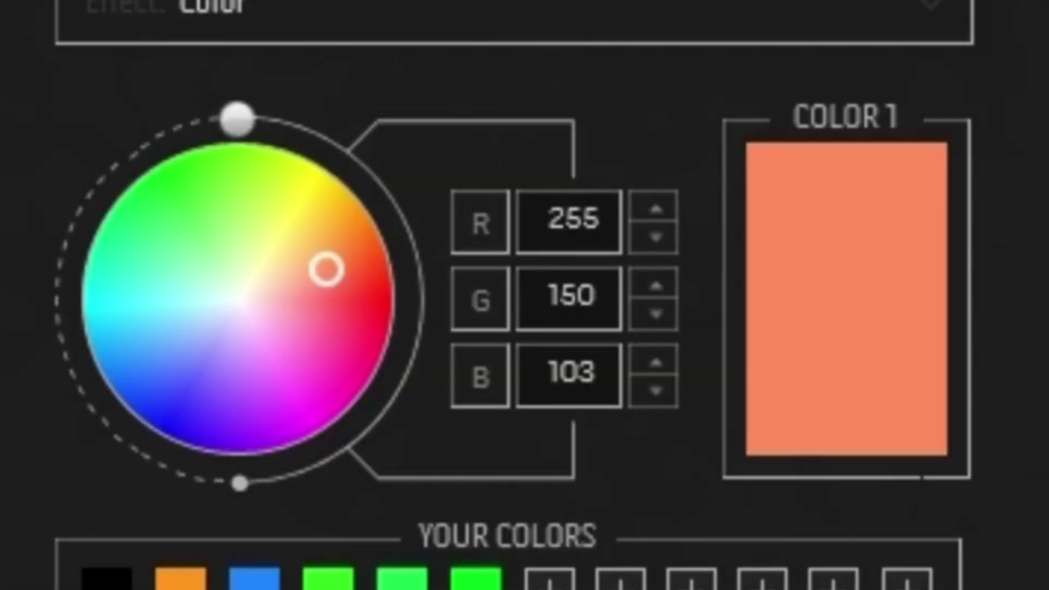
double_click(558, 222)
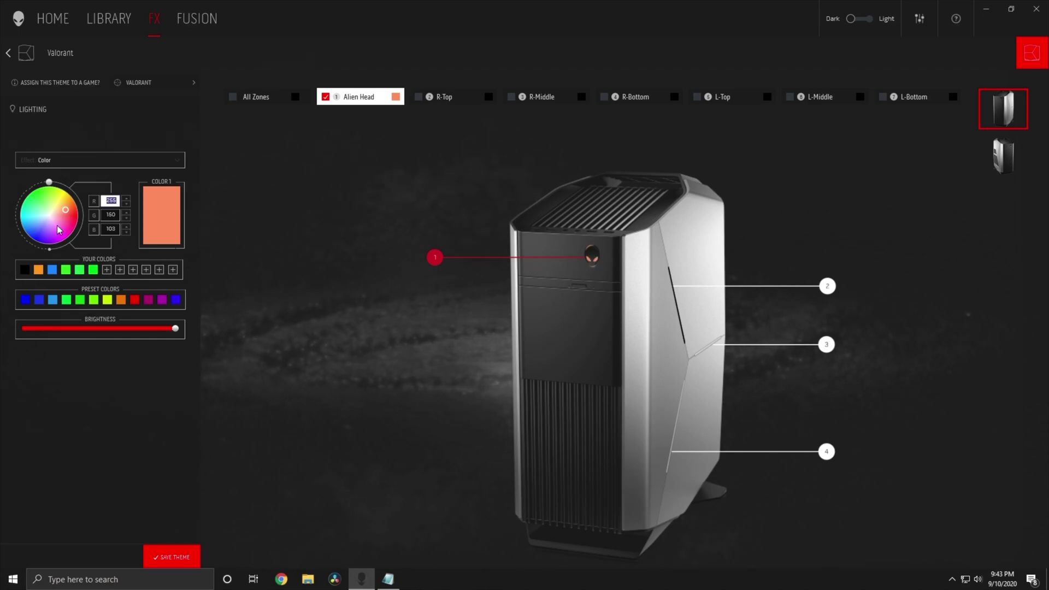
- Try cyan-green and orange colours on the Alien Head and bring up the lighting effects
click(33, 213)
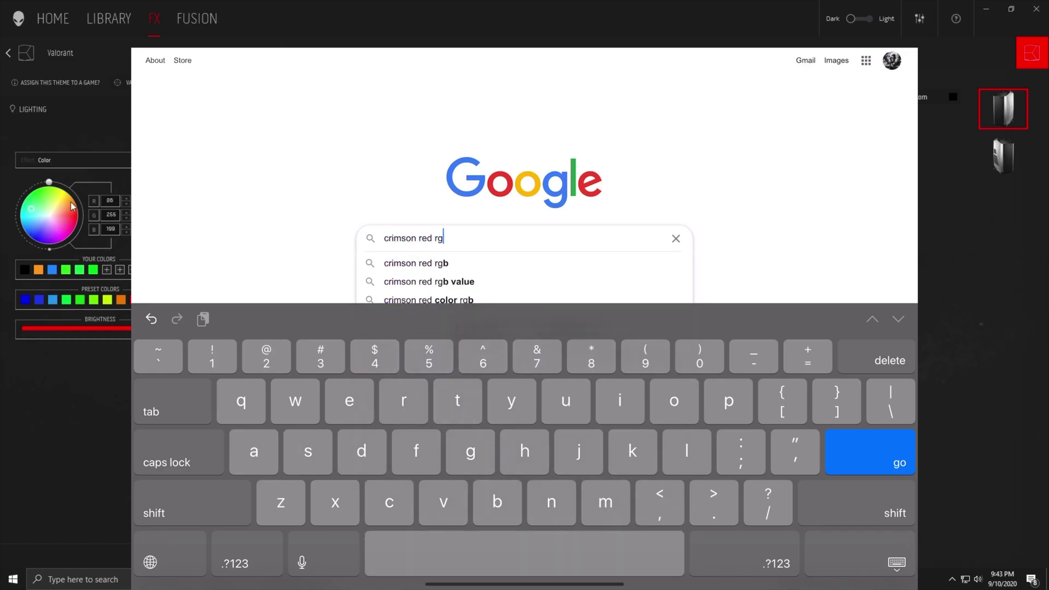
click(70, 201)
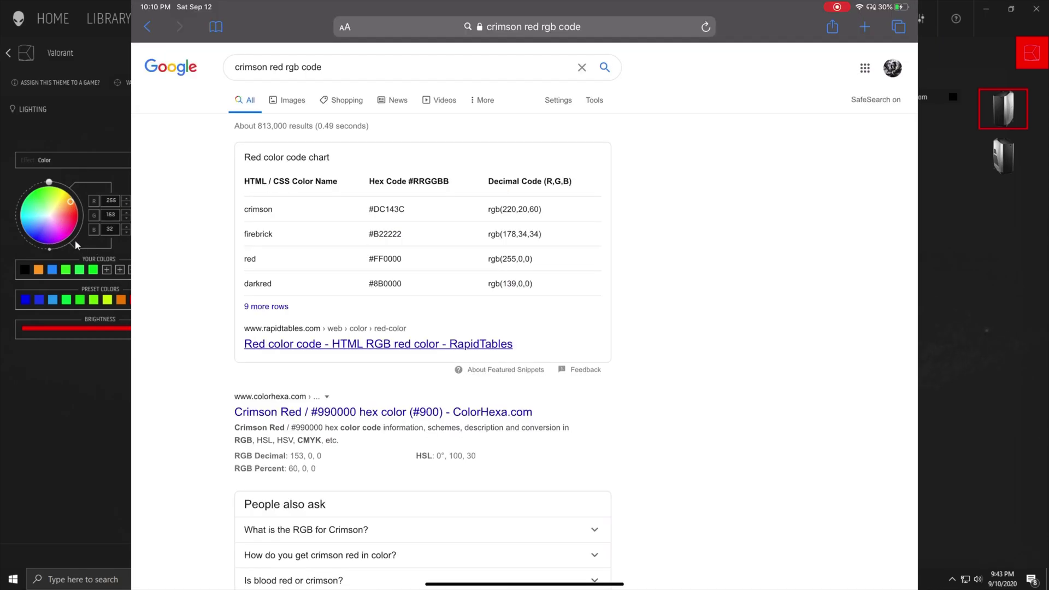
click(65, 161)
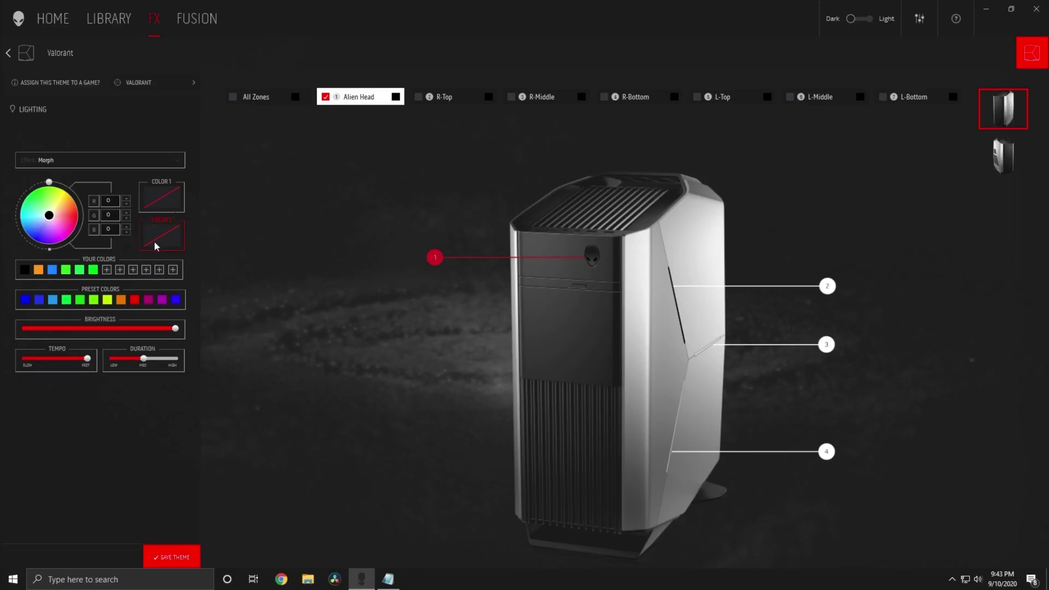
- Switch the Alien Head to Morph, blending blue (90, 108, 255) into red (255, 84, 61)
click(65, 160)
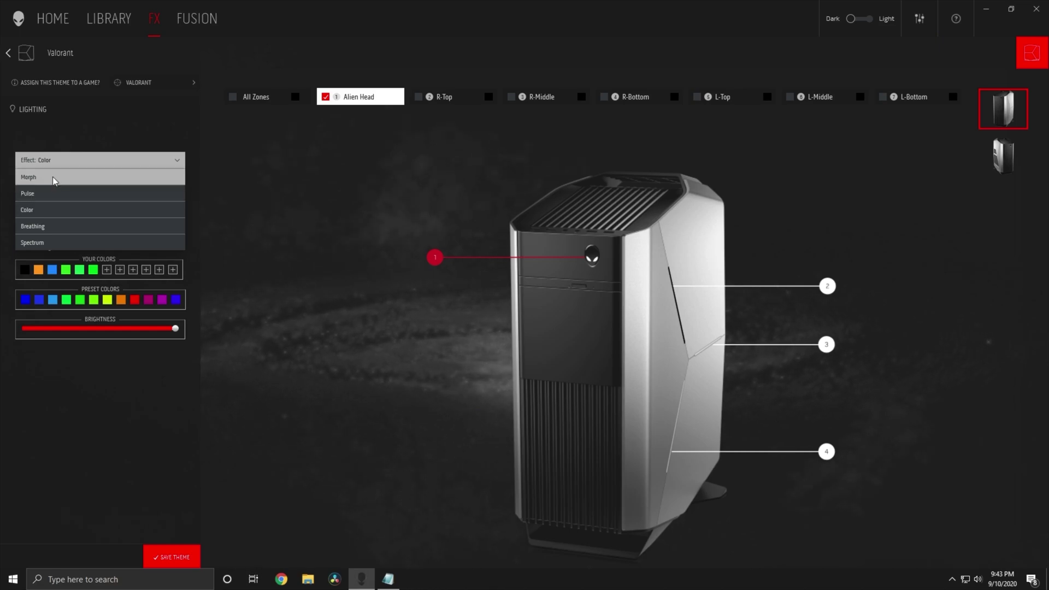
click(52, 176)
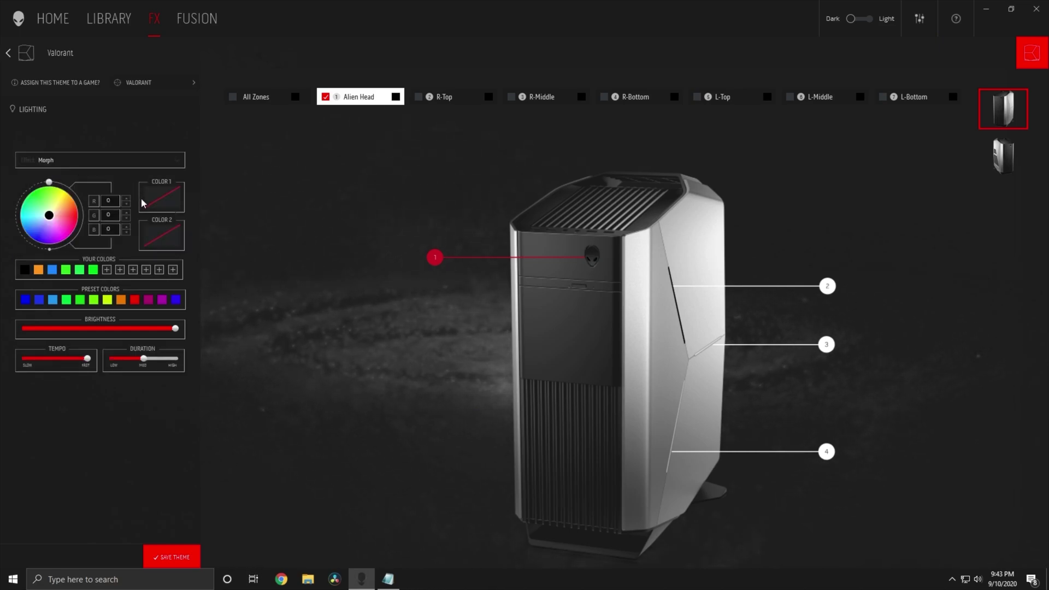
click(156, 243)
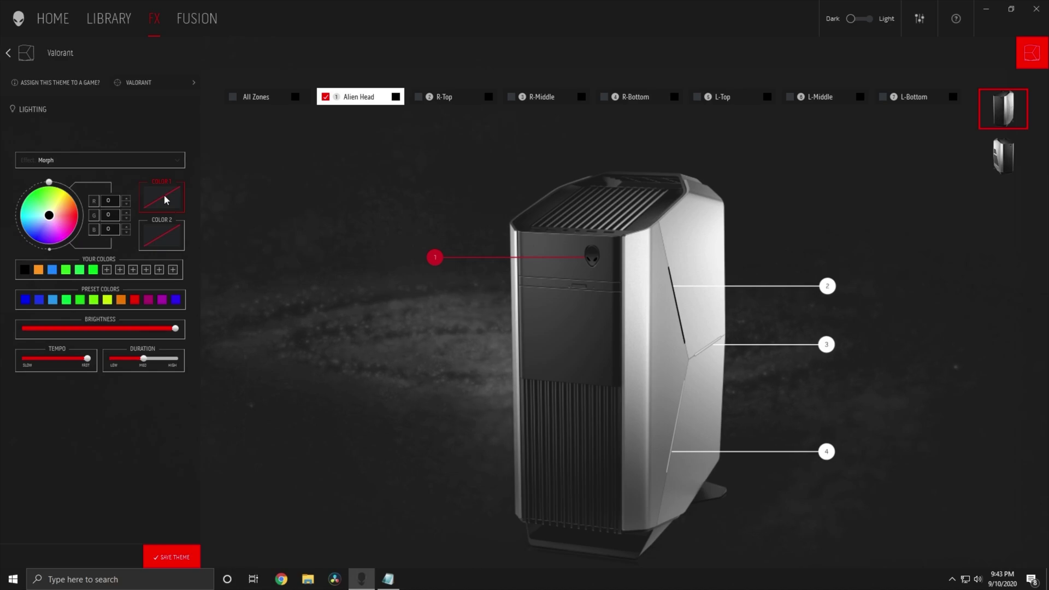
click(37, 228)
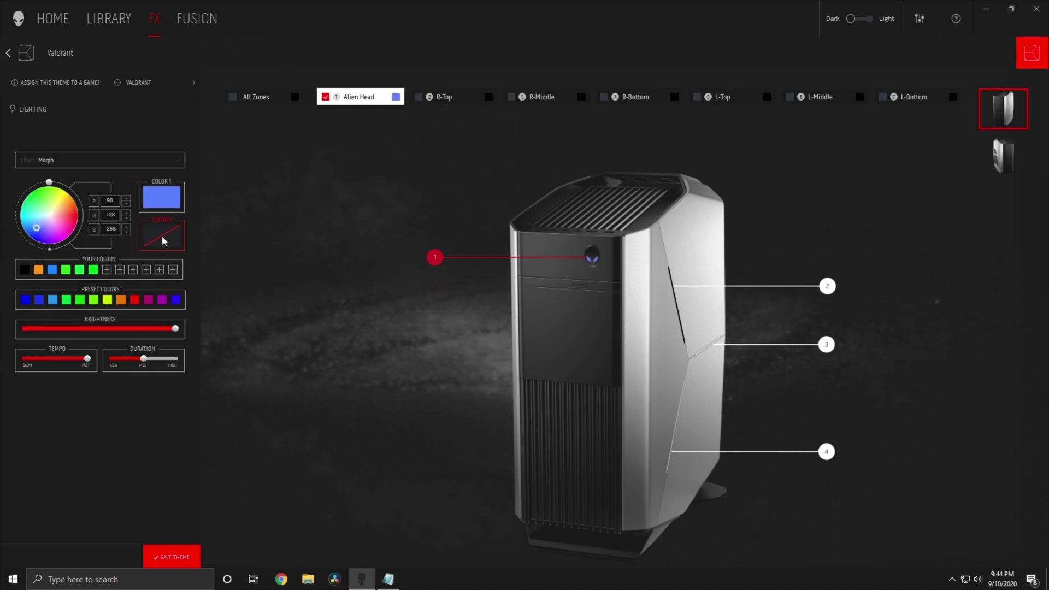
click(71, 214)
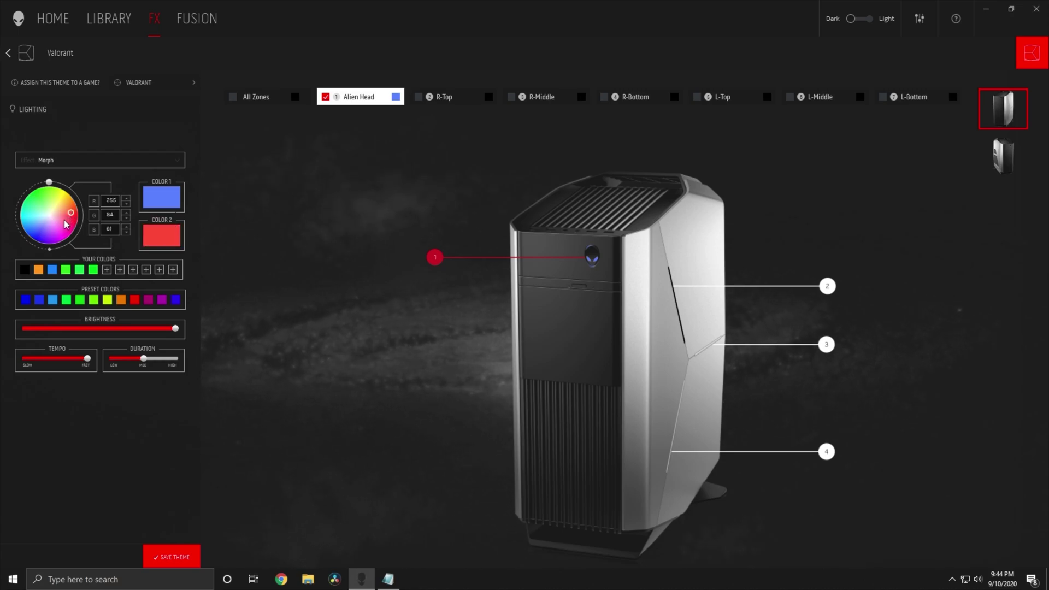
click(109, 159)
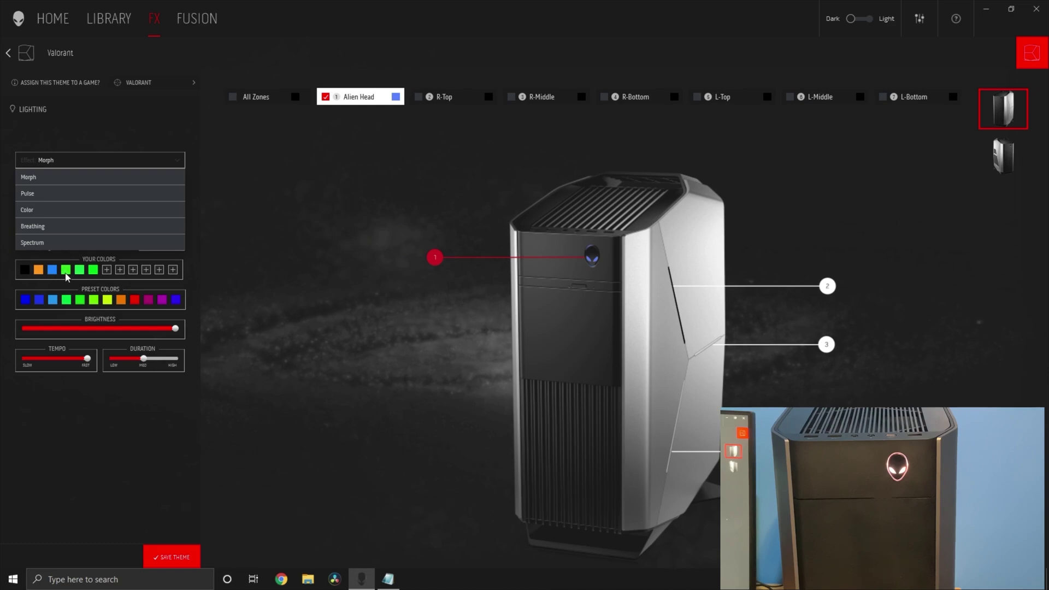
- Set the Morph to minimum tempo and high duration, with brightness lowered to about two-thirds
click(91, 356)
drag(87, 358, 7, 368)
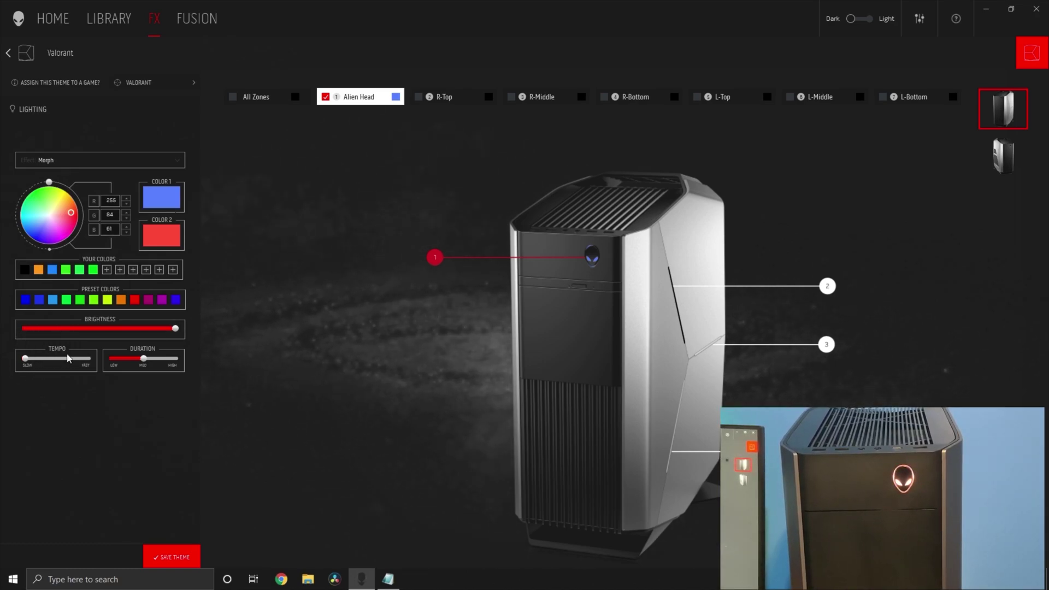
drag(143, 358, 186, 362)
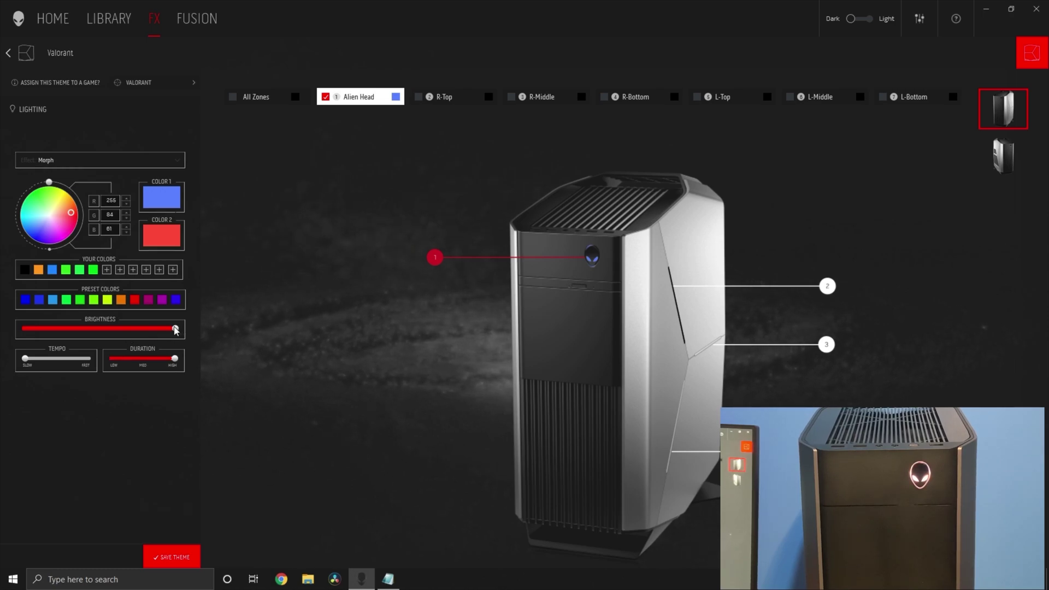
drag(176, 330, 127, 361)
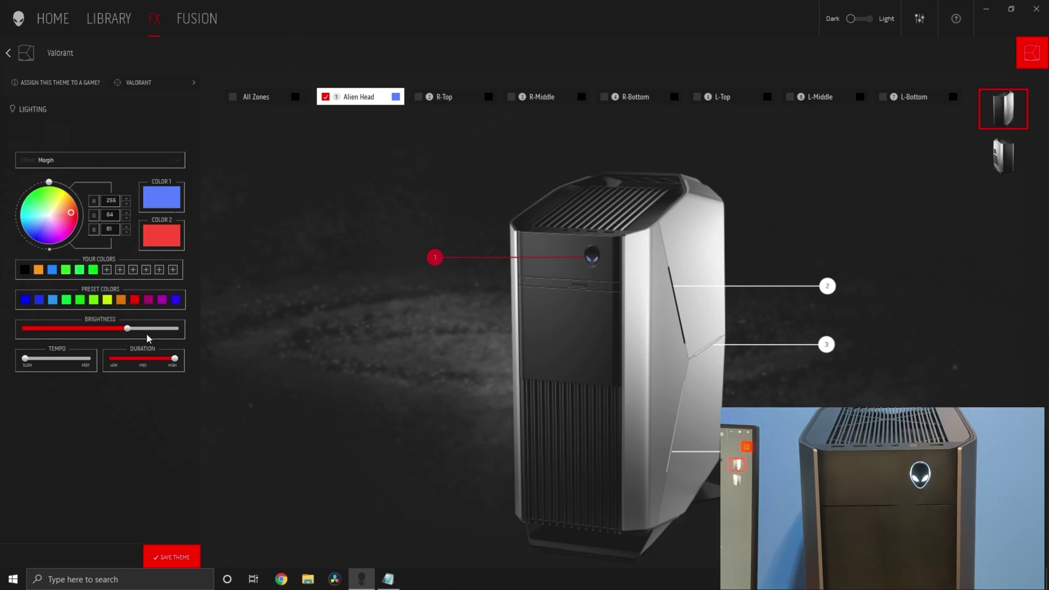
- Switch the Alien Head to a red Pulse effect
click(97, 161)
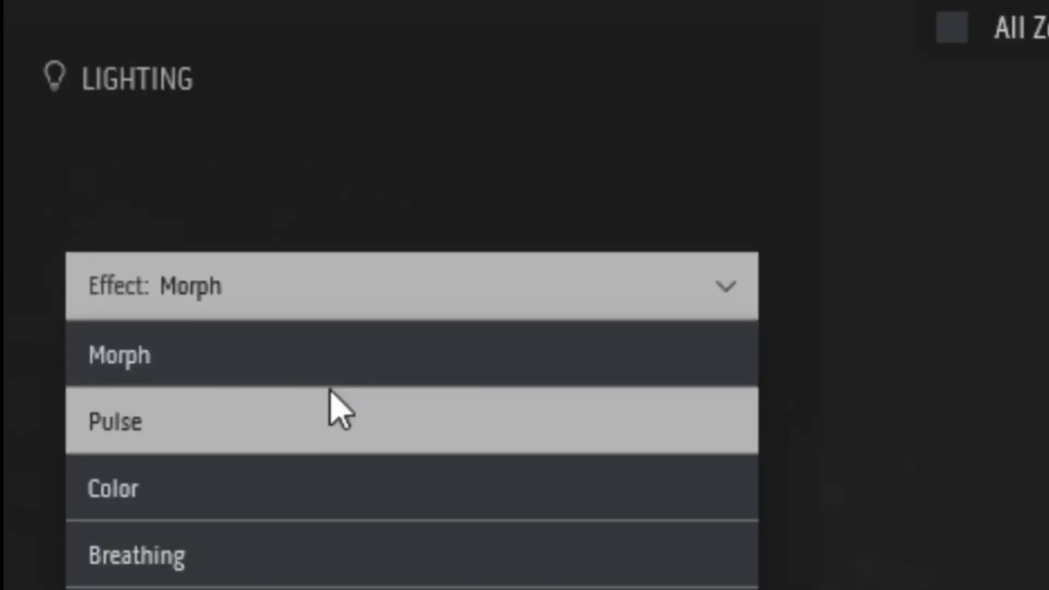
click(331, 396)
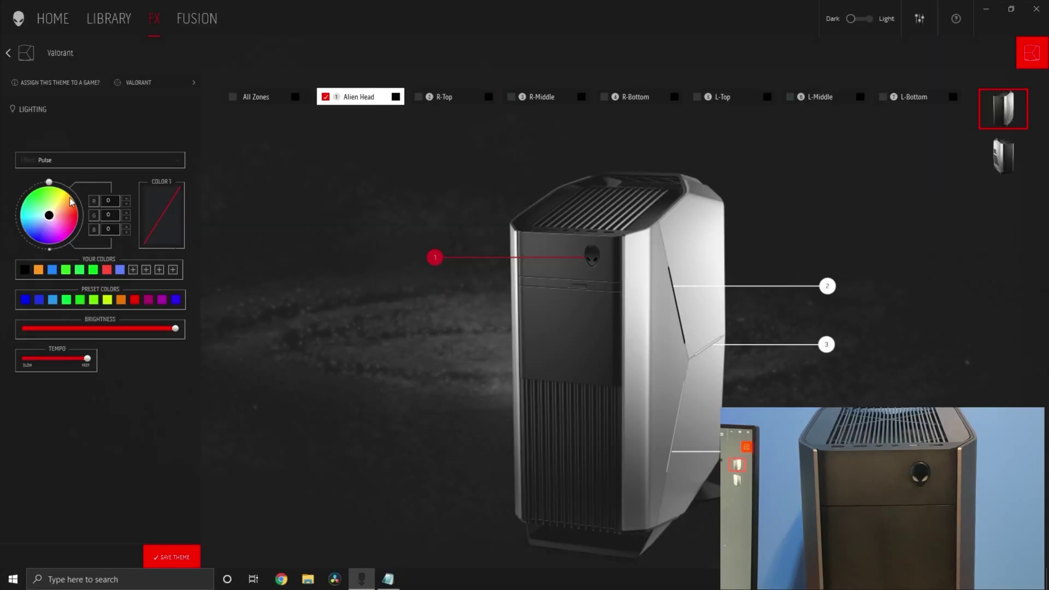
click(67, 215)
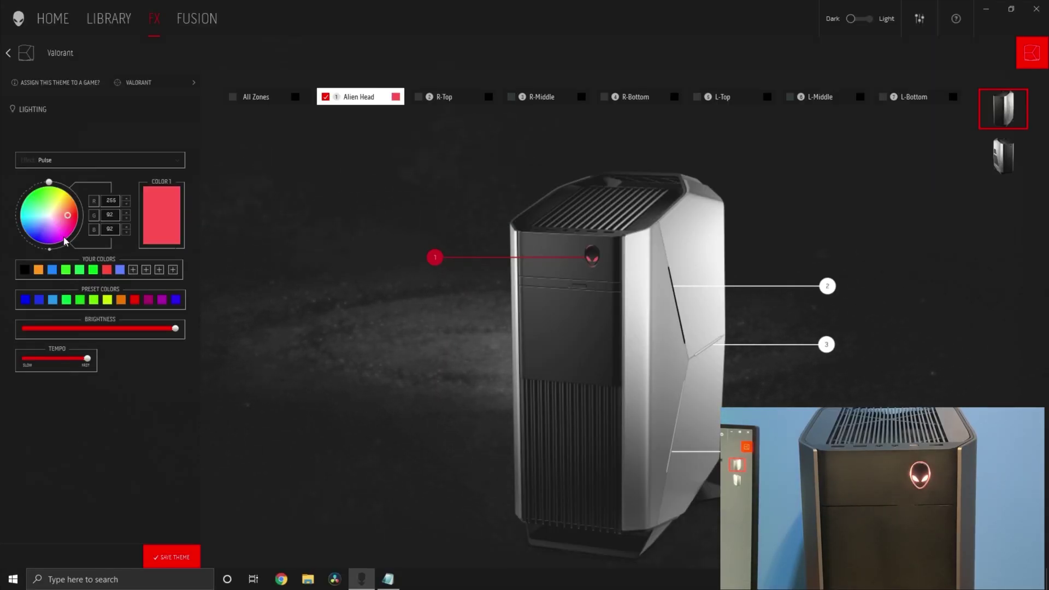
- Change the Alien Head to a steady green Color effect dimmed to about half
click(109, 160)
click(117, 212)
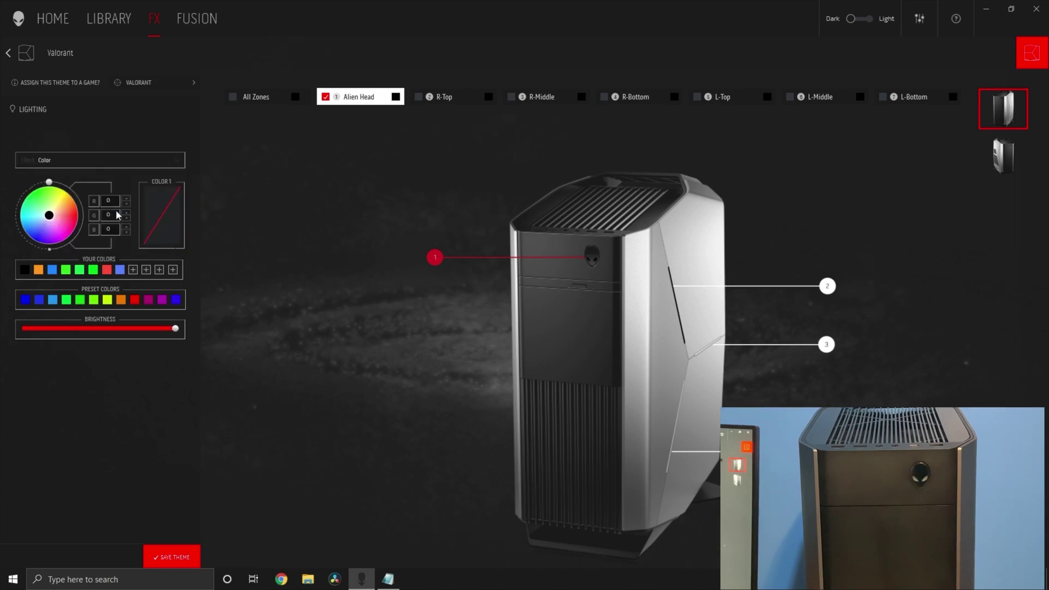
click(80, 300)
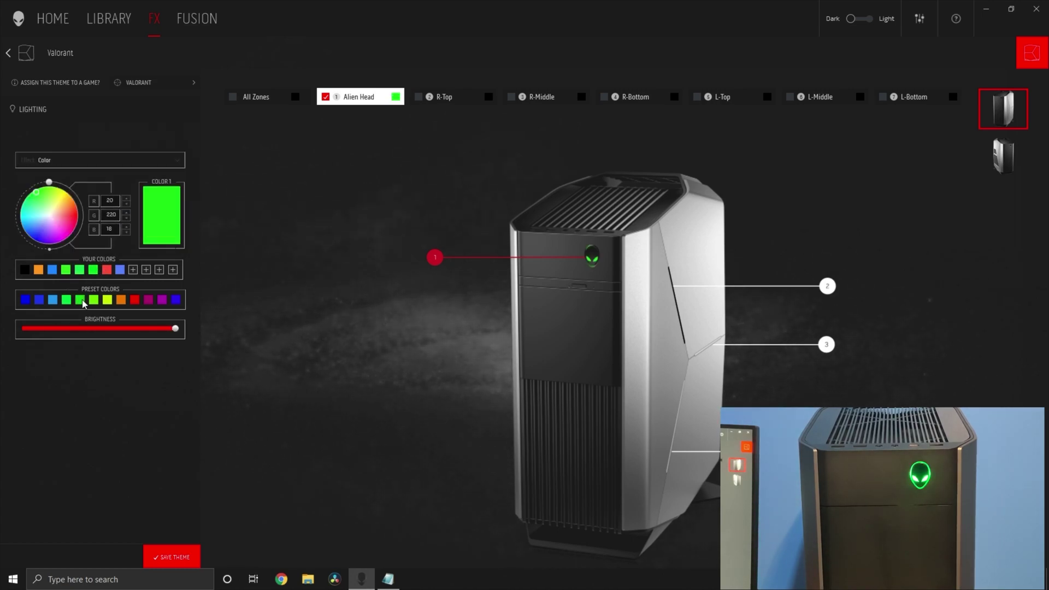
drag(175, 329, 61, 330)
- Switch the Alien Head to Breathing and set its duration to Low
click(113, 162)
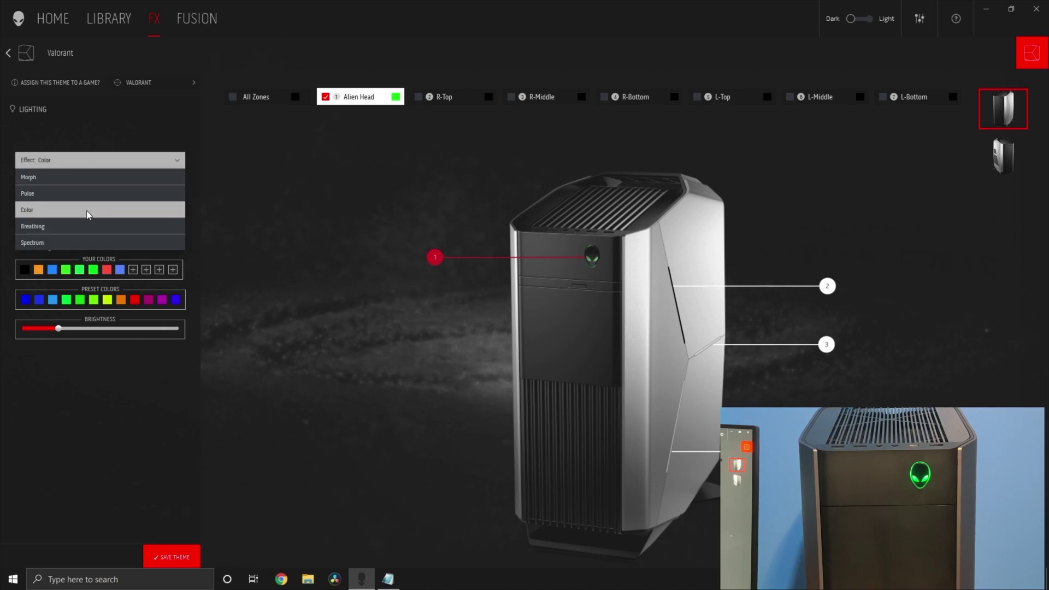
click(81, 226)
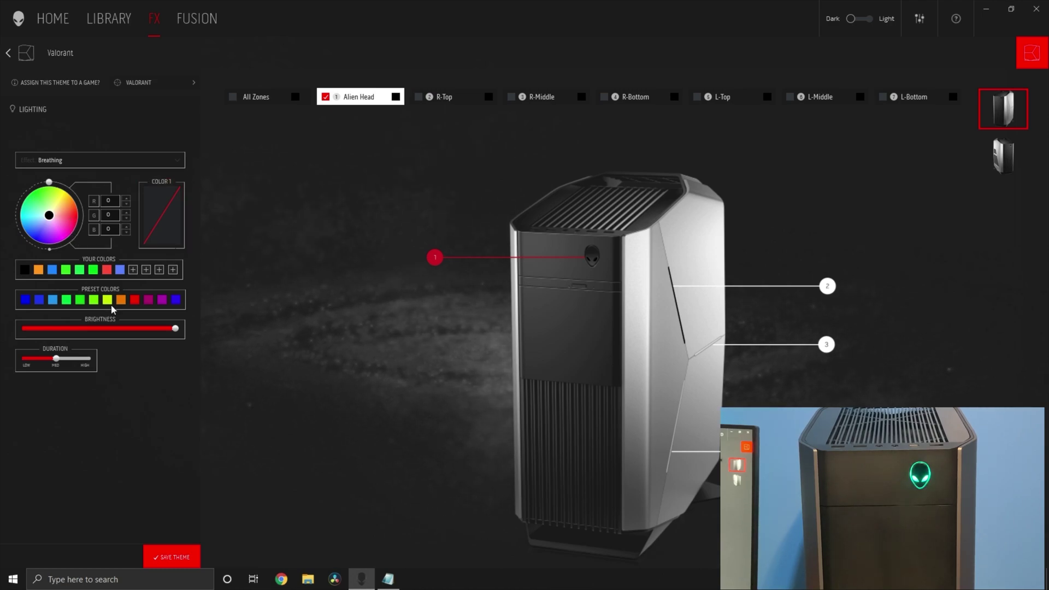
drag(56, 359, 86, 362)
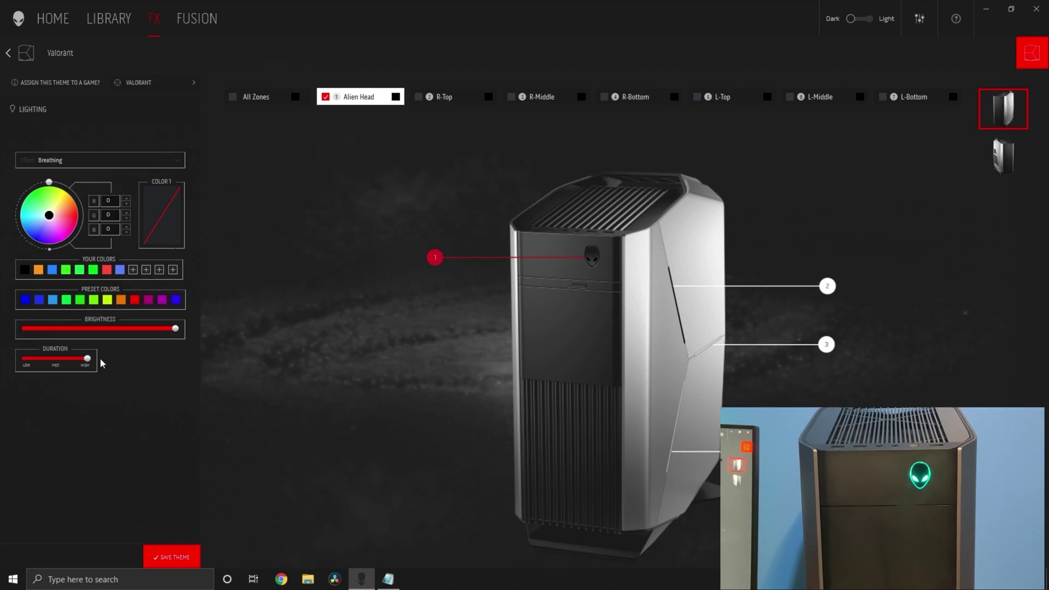
drag(88, 359, 11, 366)
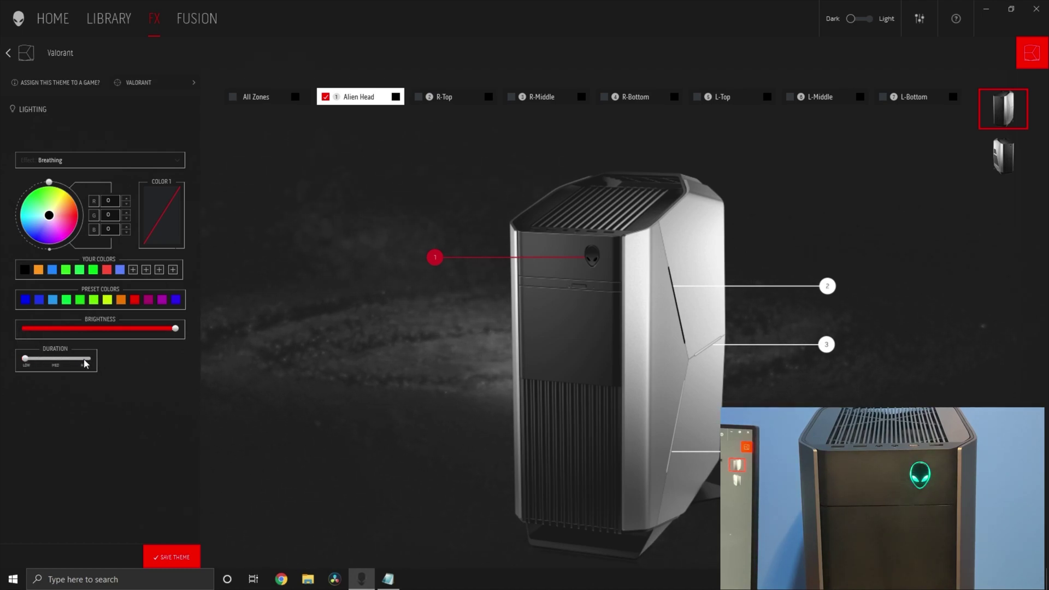
- Switch the Alien Head to Spectrum at full brightness with Duration set to Low
click(99, 160)
click(116, 242)
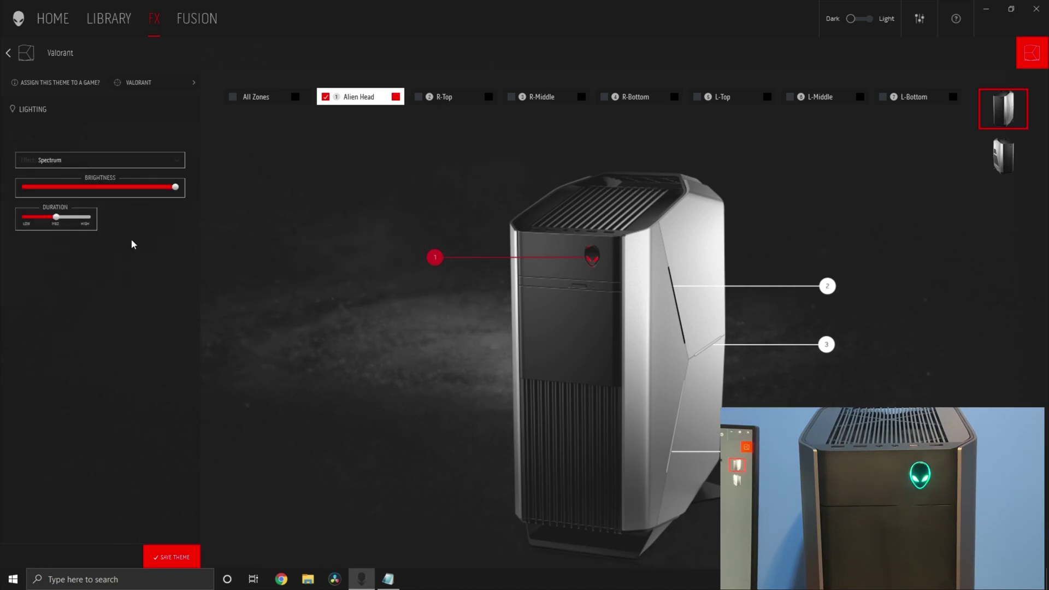
click(85, 217)
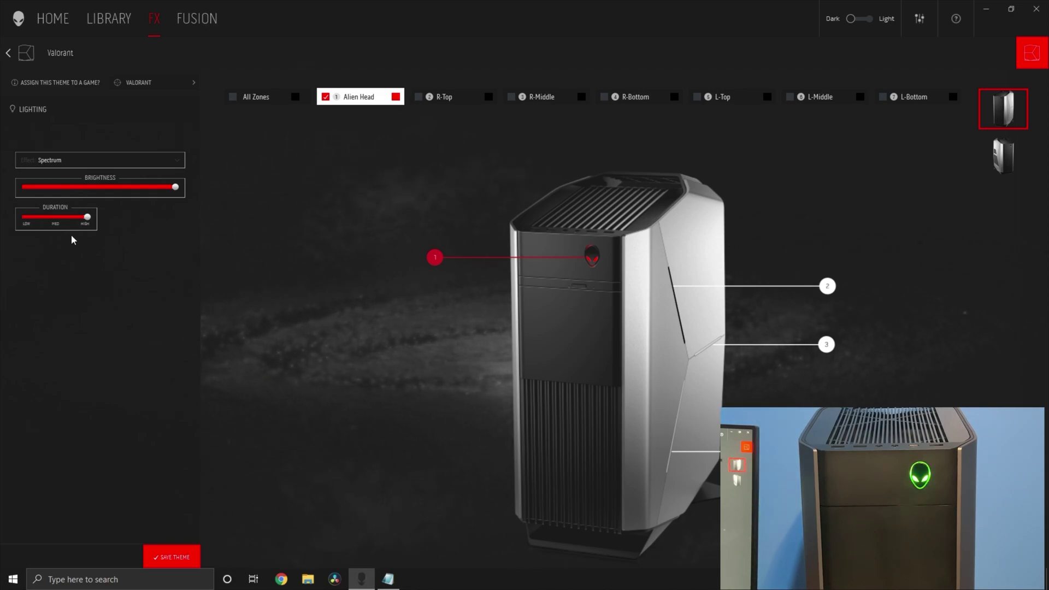
drag(87, 217, 25, 218)
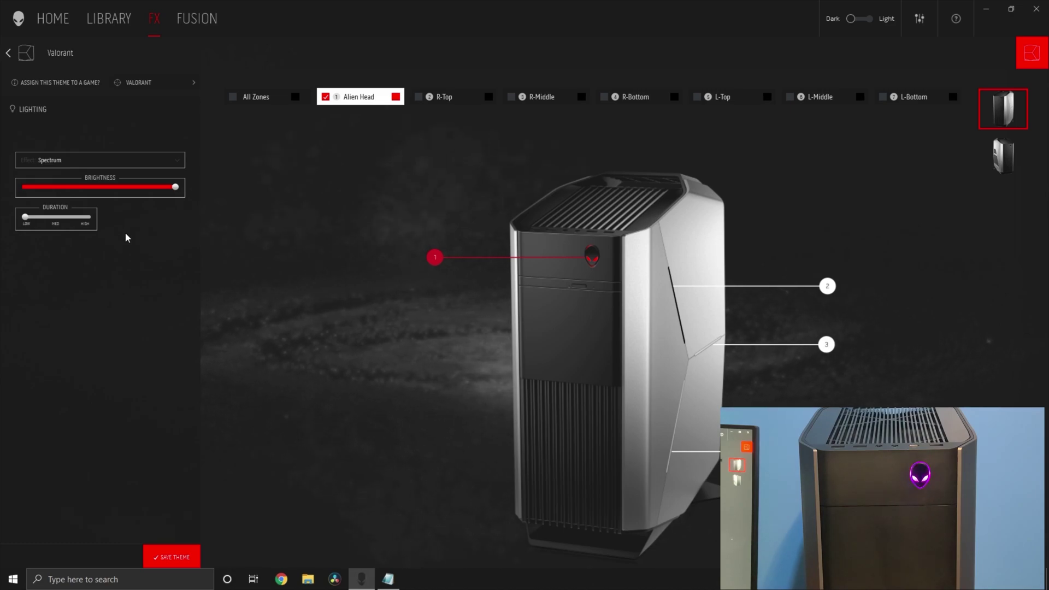
- Return the Alien Head to a steady Color effect in pure white, RGB 255, 255, 255
click(90, 187)
click(127, 165)
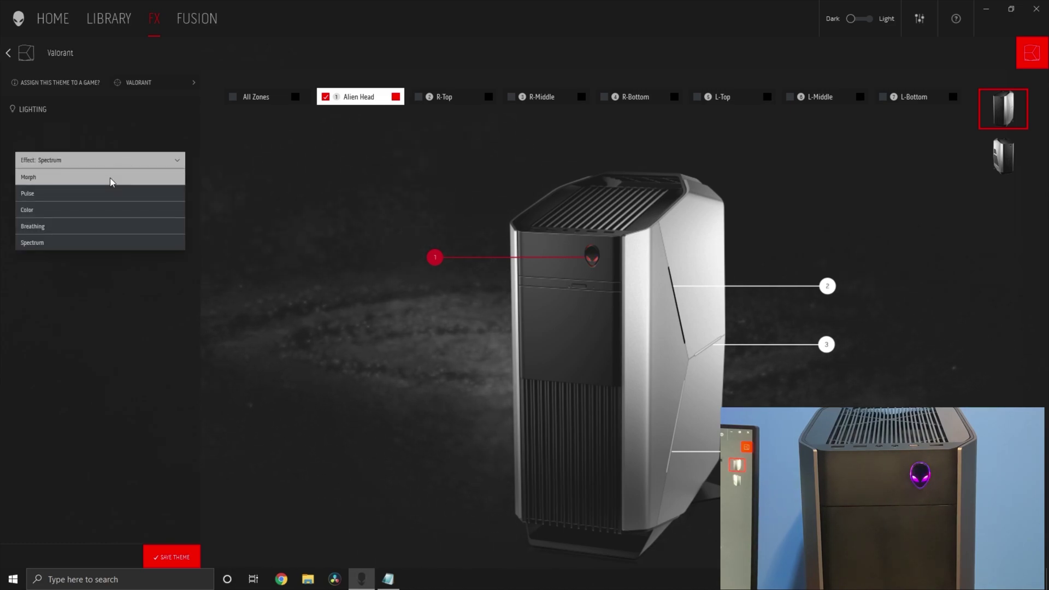
click(74, 208)
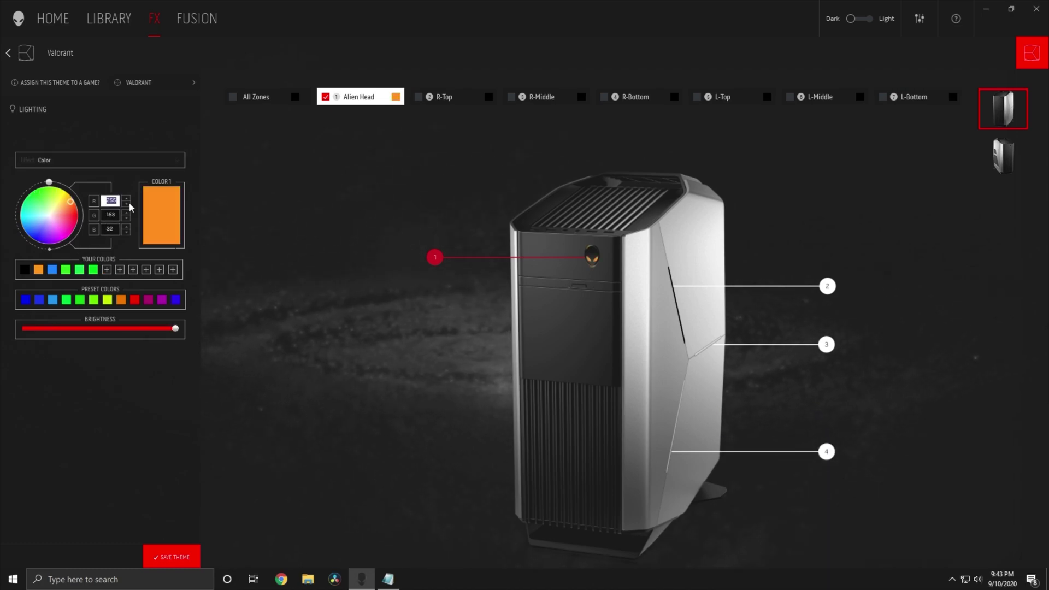
text(0255)
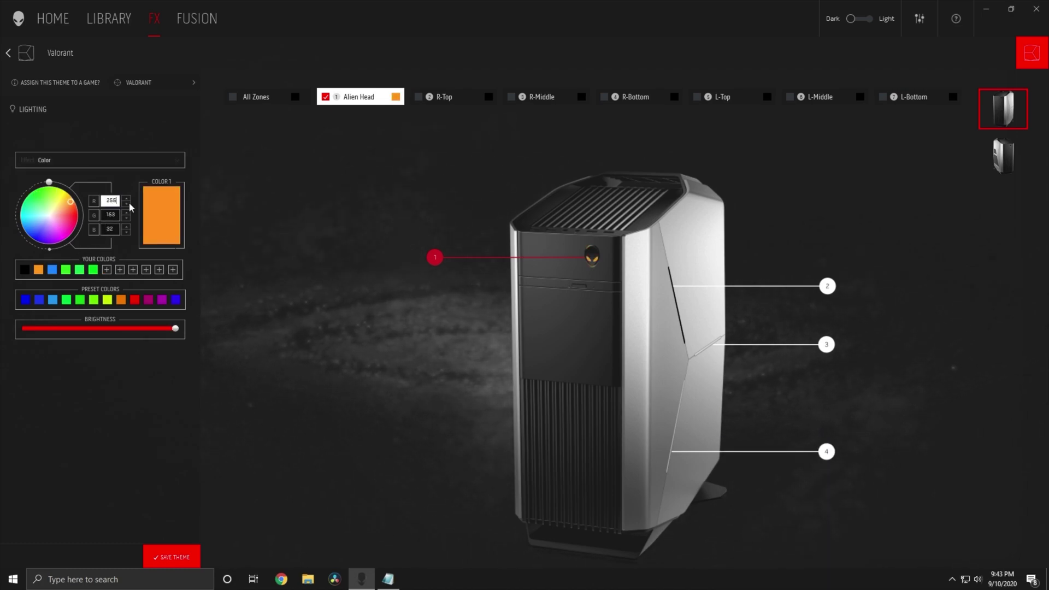
key(Tab)
text(255)
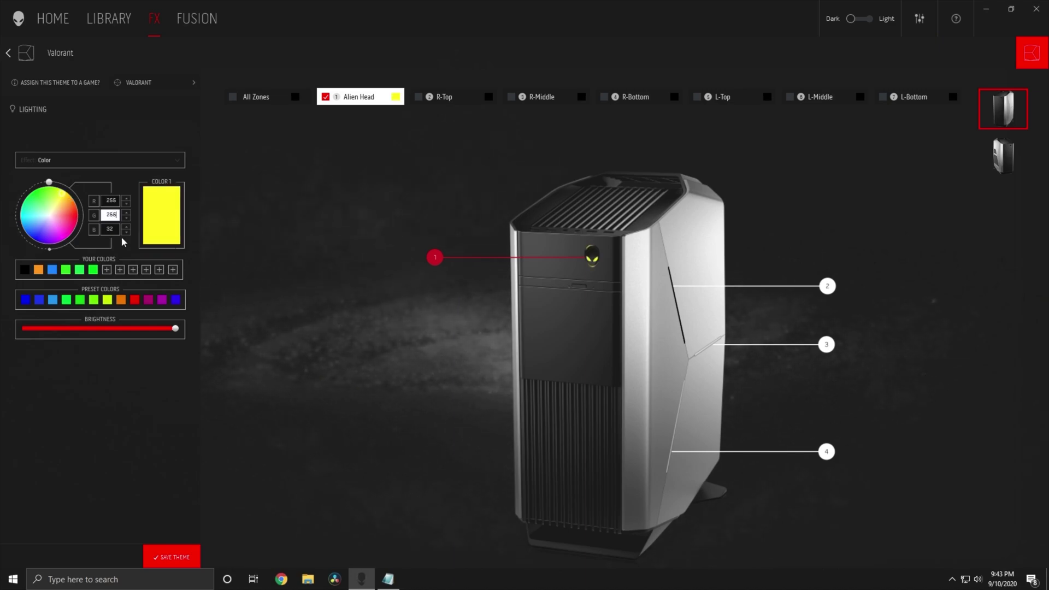
key(Tab)
text(255)
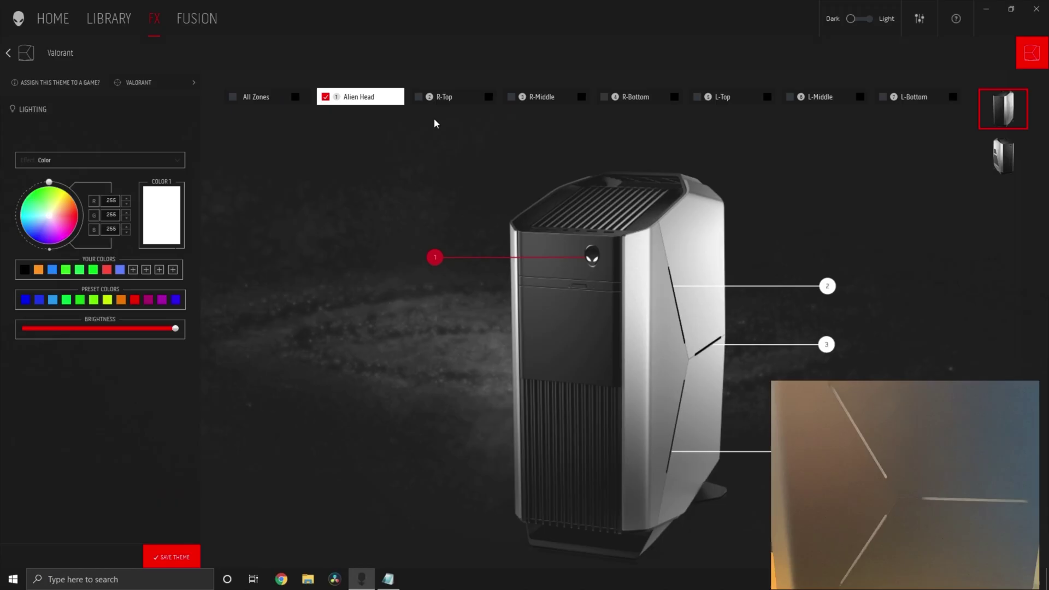
- Deselect the Alien Head and narrow the zone selection down to R-Middle alone
click(337, 101)
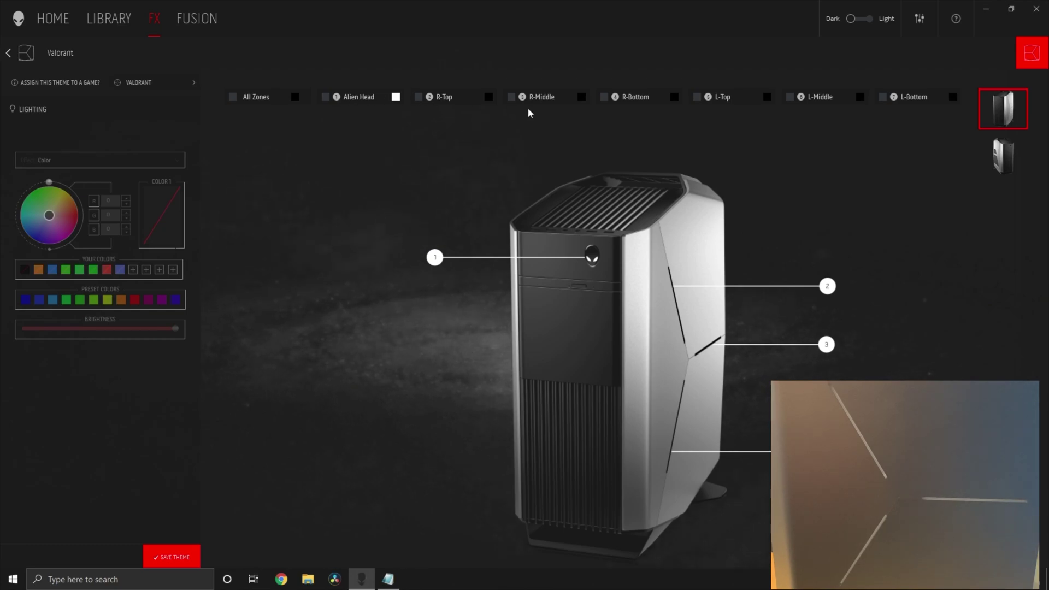
click(420, 98)
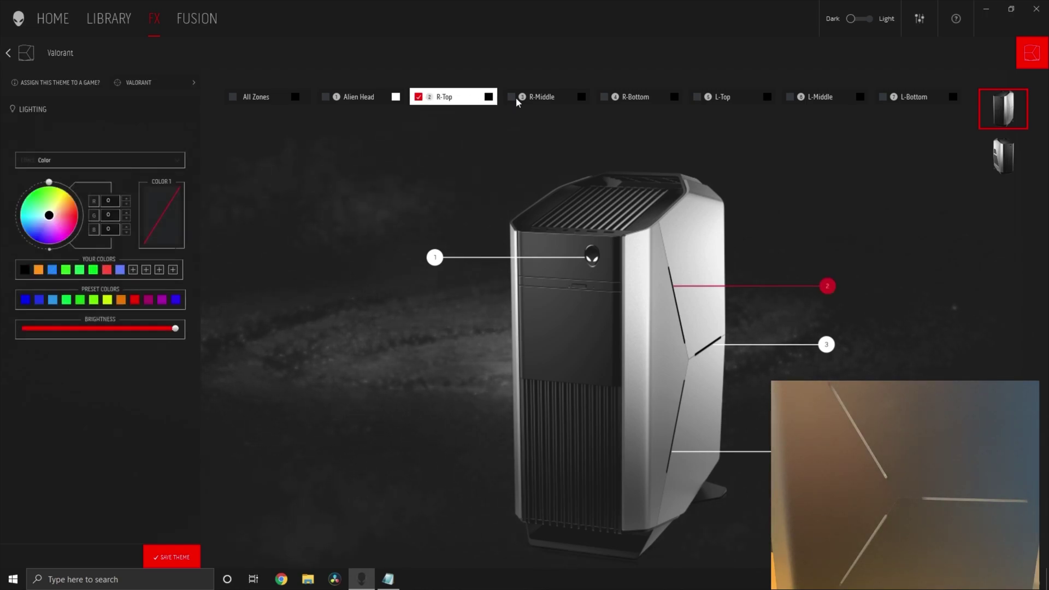
click(514, 97)
click(610, 102)
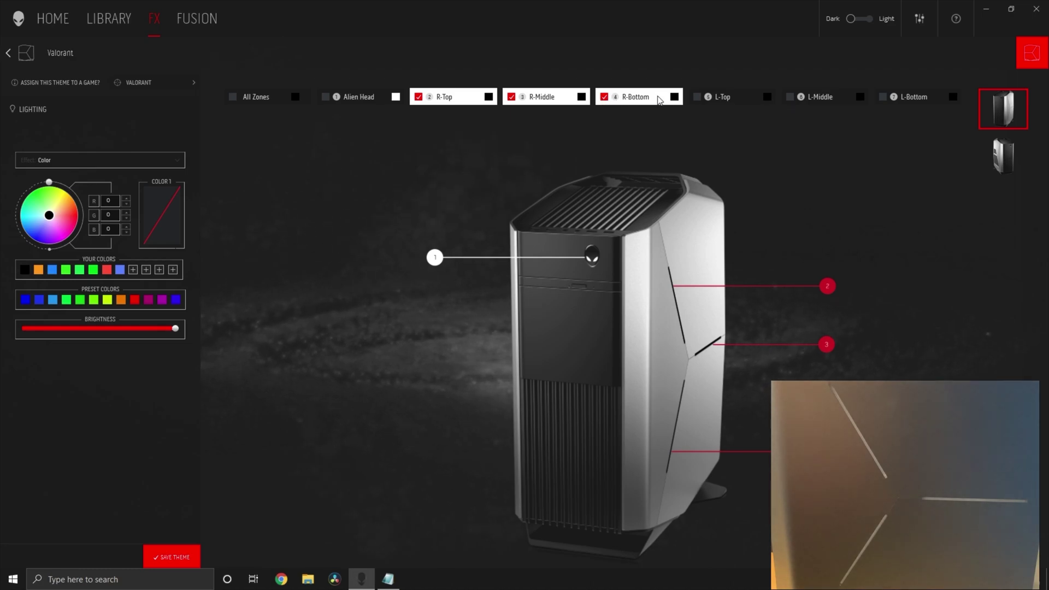
click(603, 98)
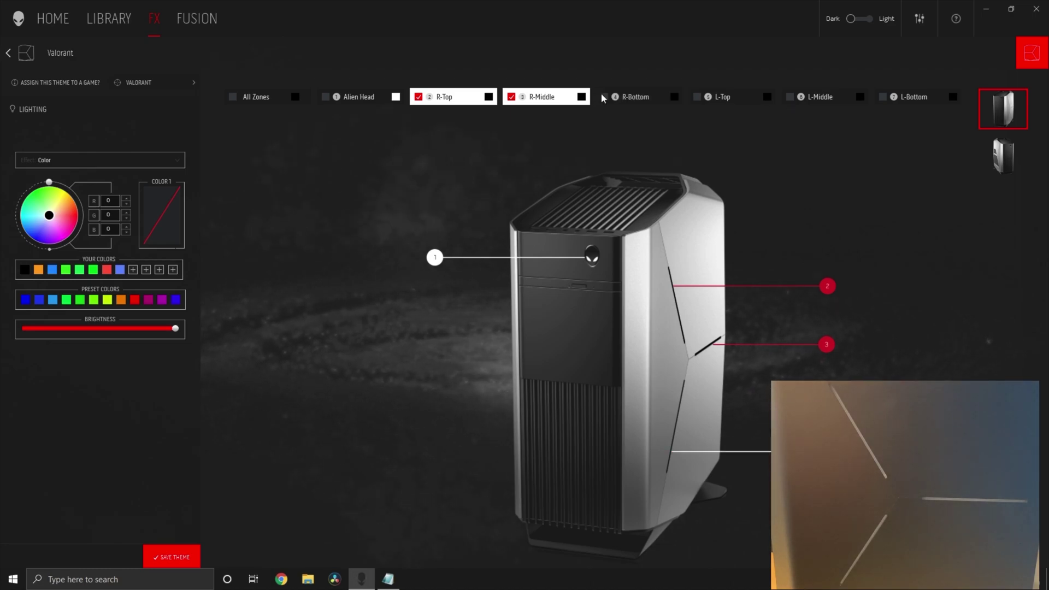
click(418, 97)
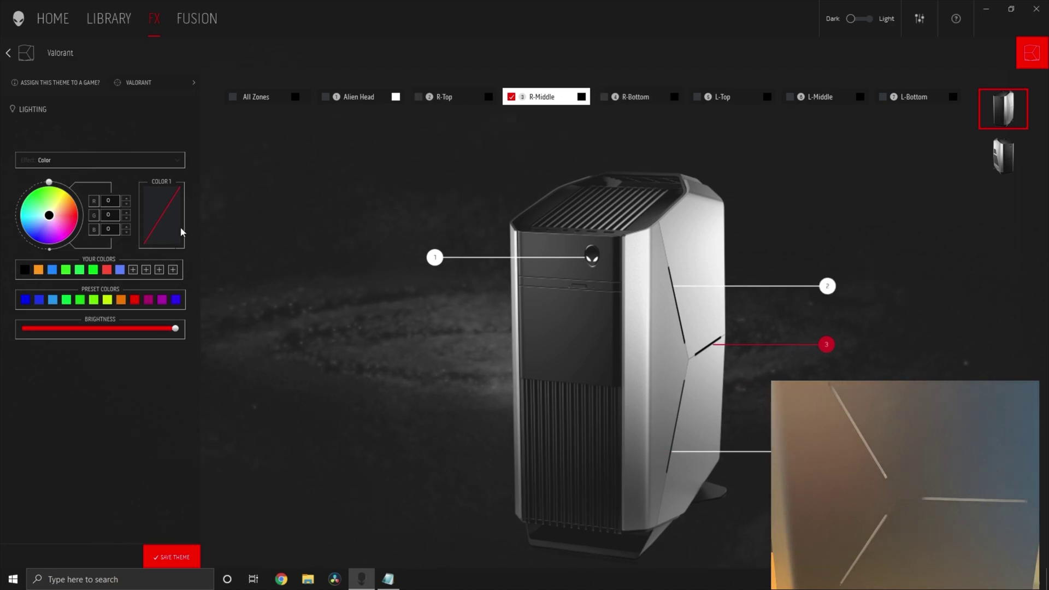
- Test colours on the right zones: R-Middle blue, R-Top magenta, R-Bottom red
click(120, 270)
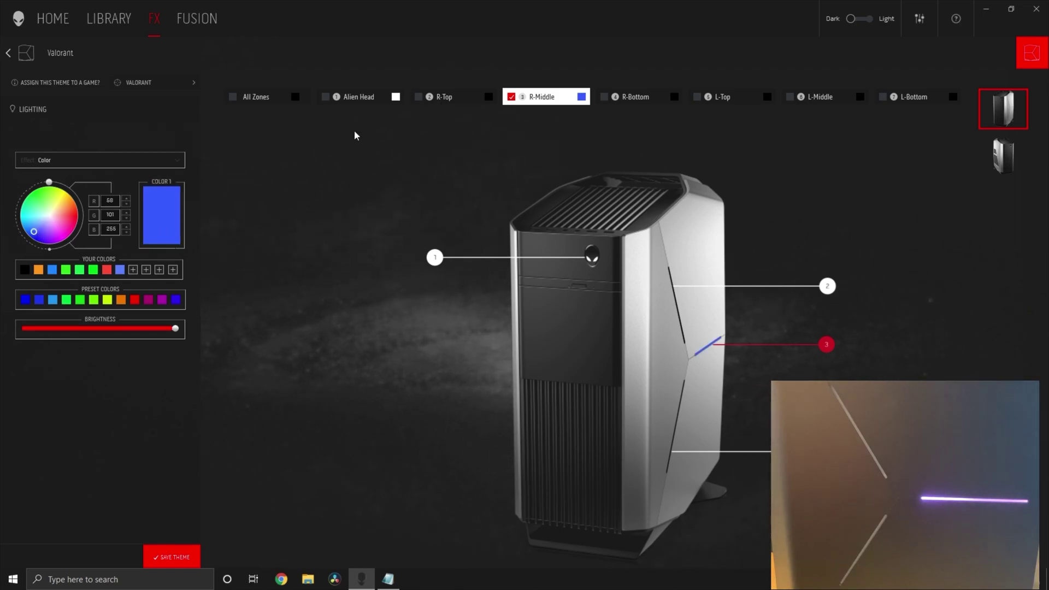
click(512, 97)
click(418, 96)
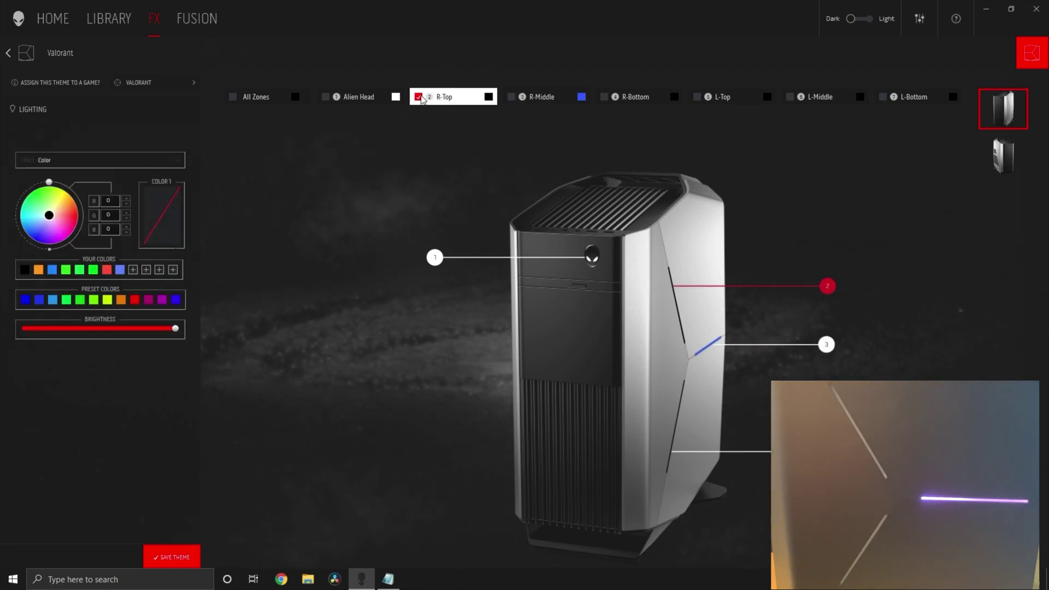
click(59, 234)
click(418, 97)
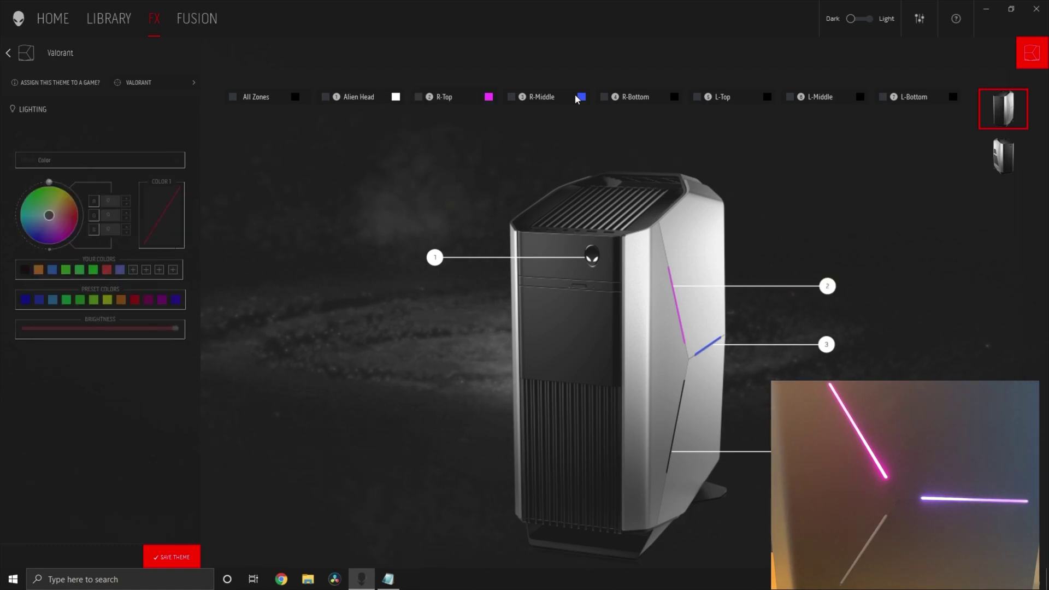
click(604, 97)
click(106, 269)
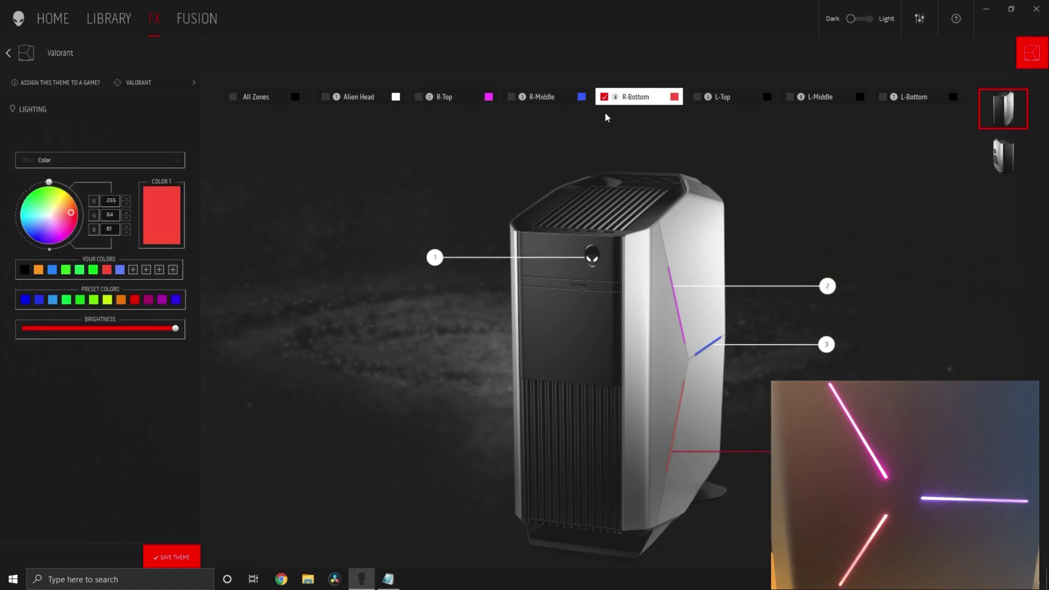
click(604, 97)
- Select R-Top, R-Middle and R-Bottom together as one group
click(418, 97)
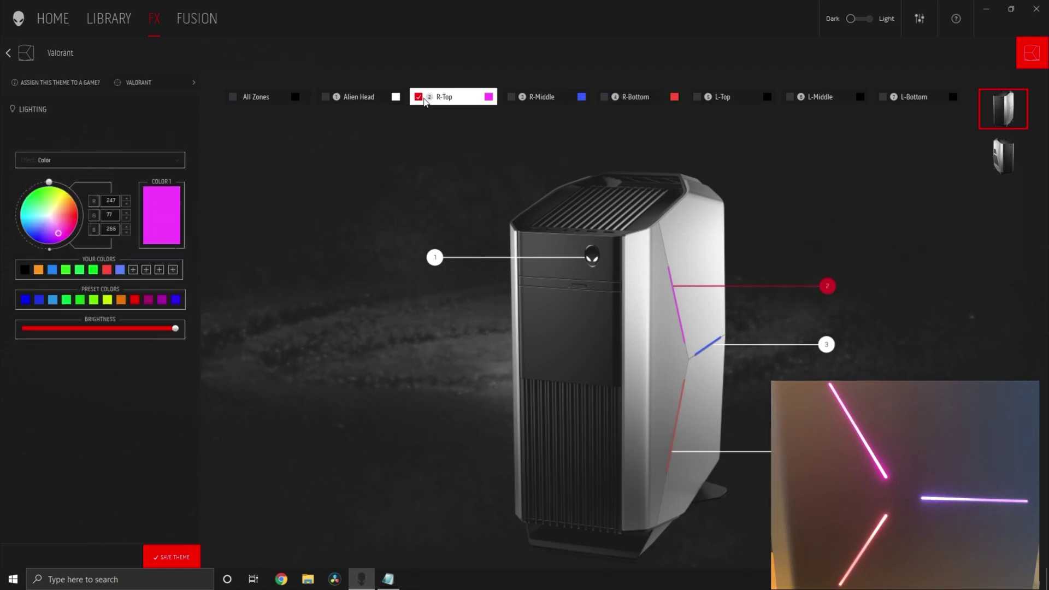
click(512, 97)
click(604, 96)
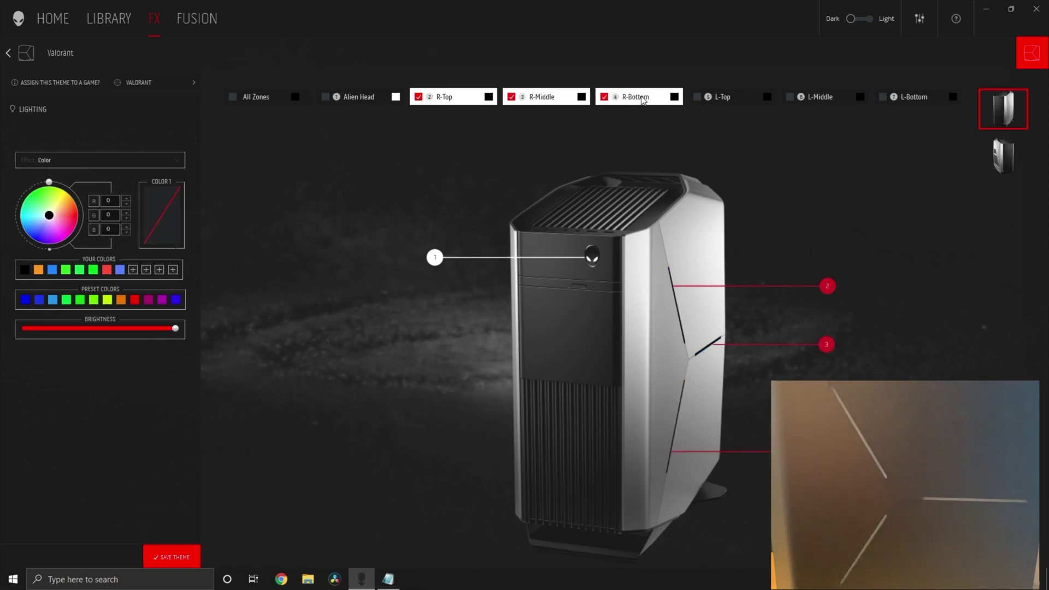
- Add L-Top, L-Middle and L-Bottom to the selected side zones and apply the Breathing effect
click(697, 97)
click(790, 97)
click(883, 96)
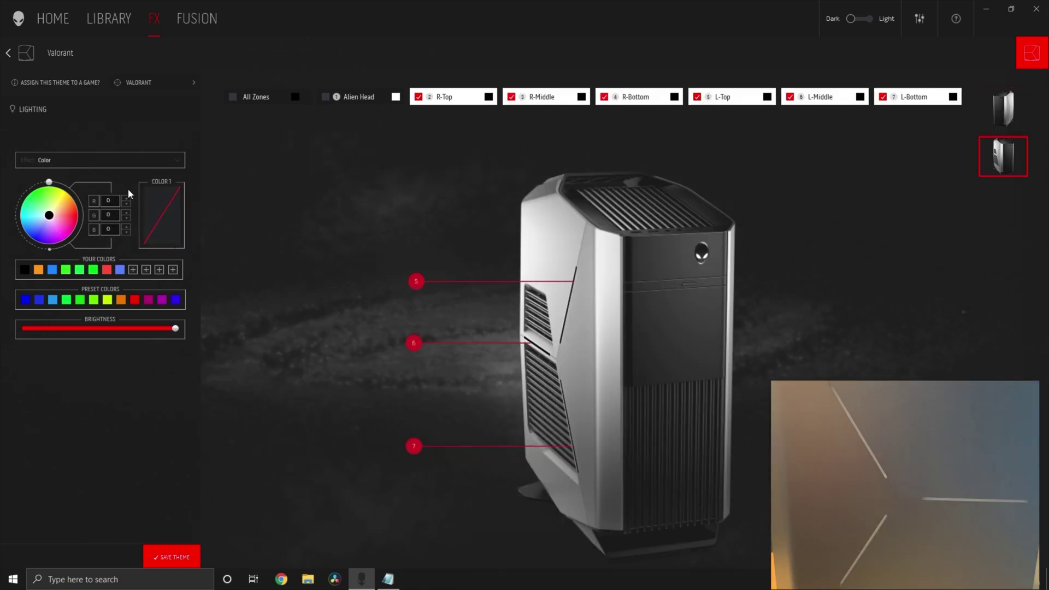
click(87, 160)
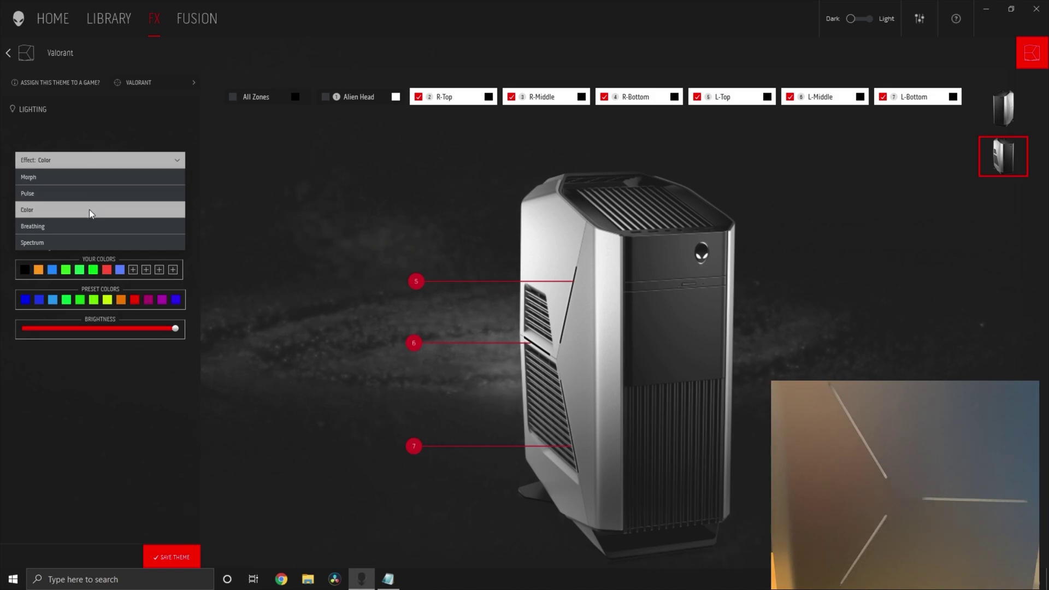
click(87, 225)
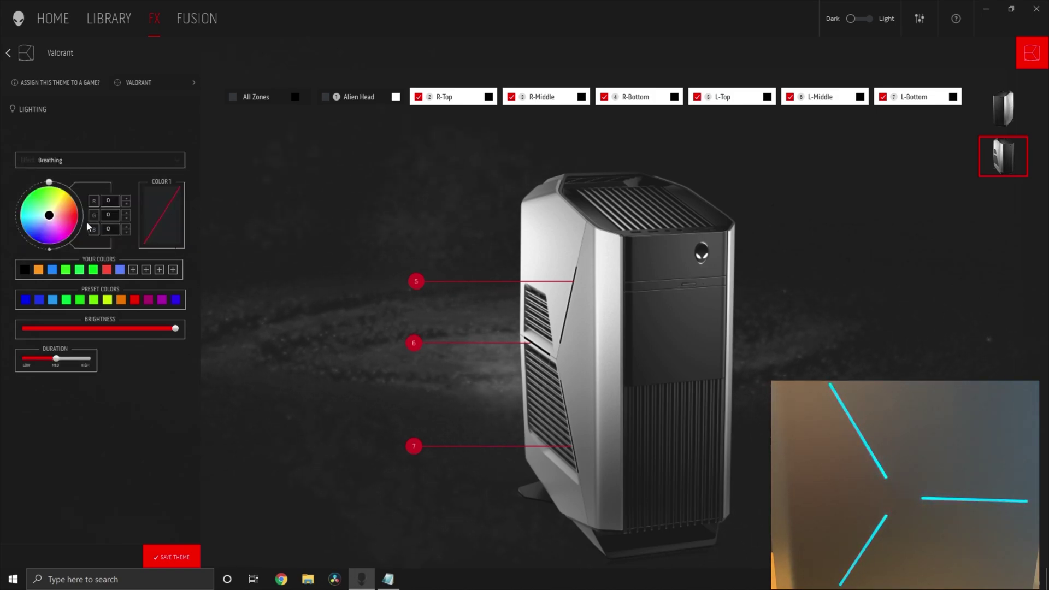
- Set the breathing colour to red (RGB 255, 19, 14), duration High, brightness 77
click(116, 201)
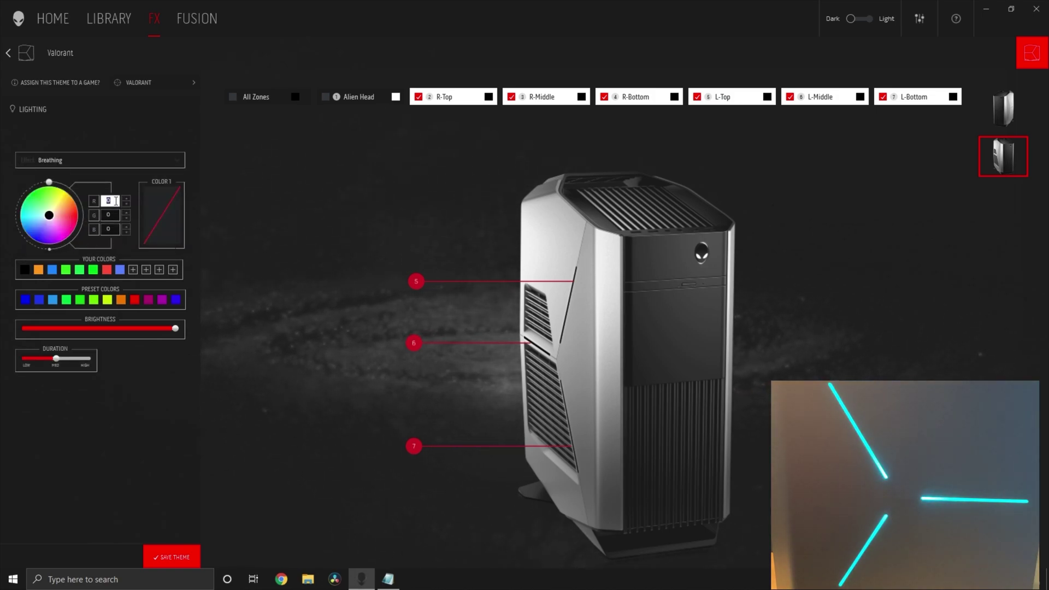
text(255)
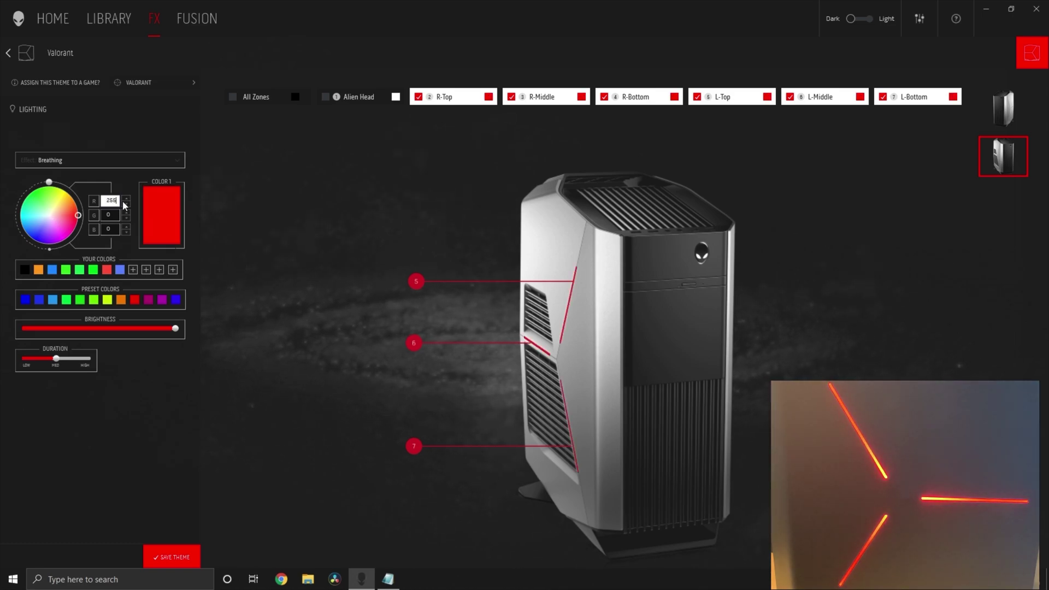
click(118, 215)
text(19)
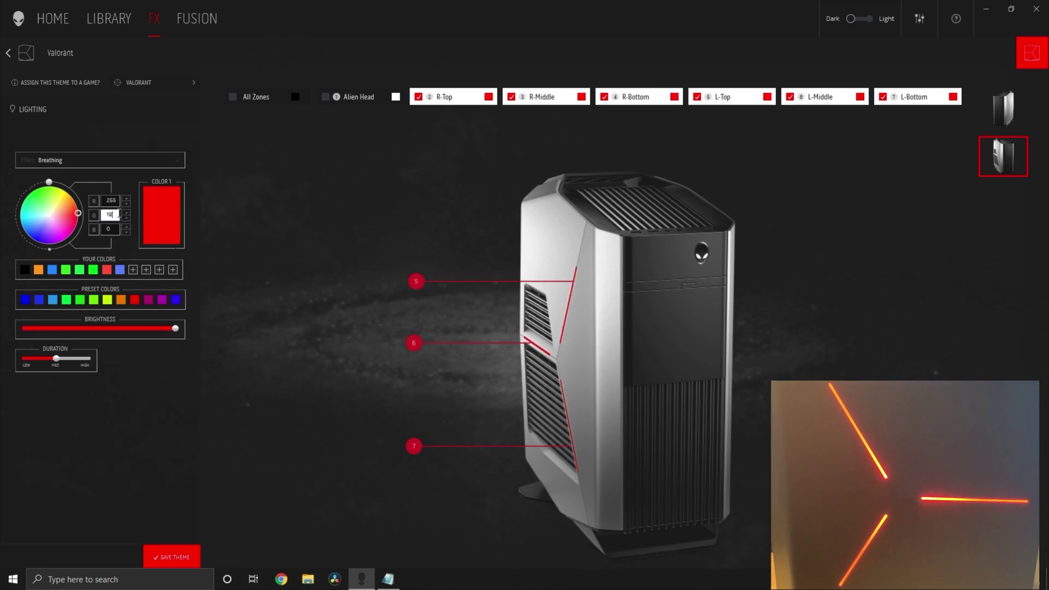
key(Tab)
text(14)
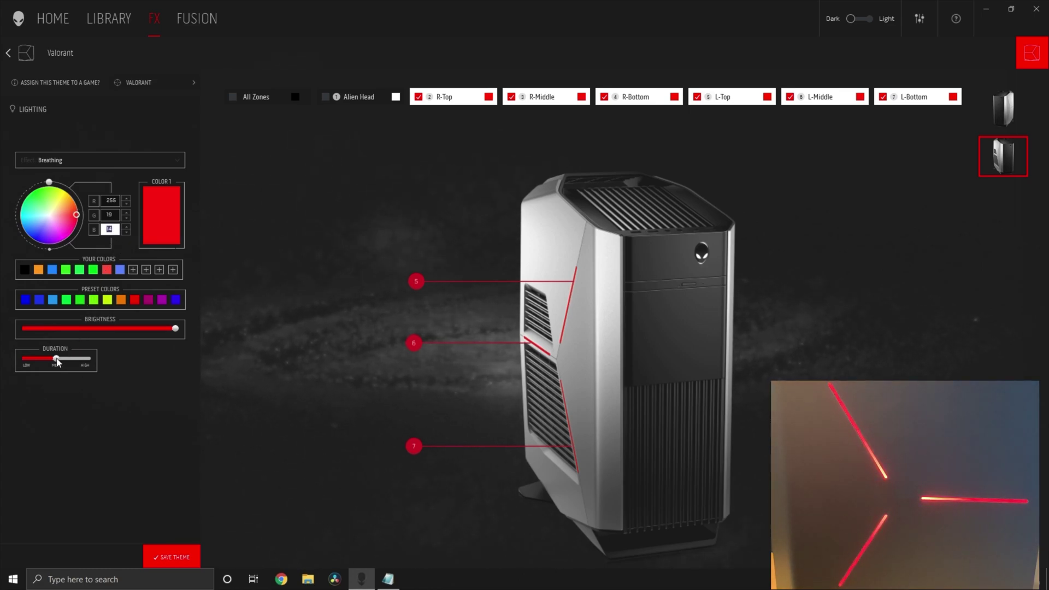
drag(56, 358, 94, 363)
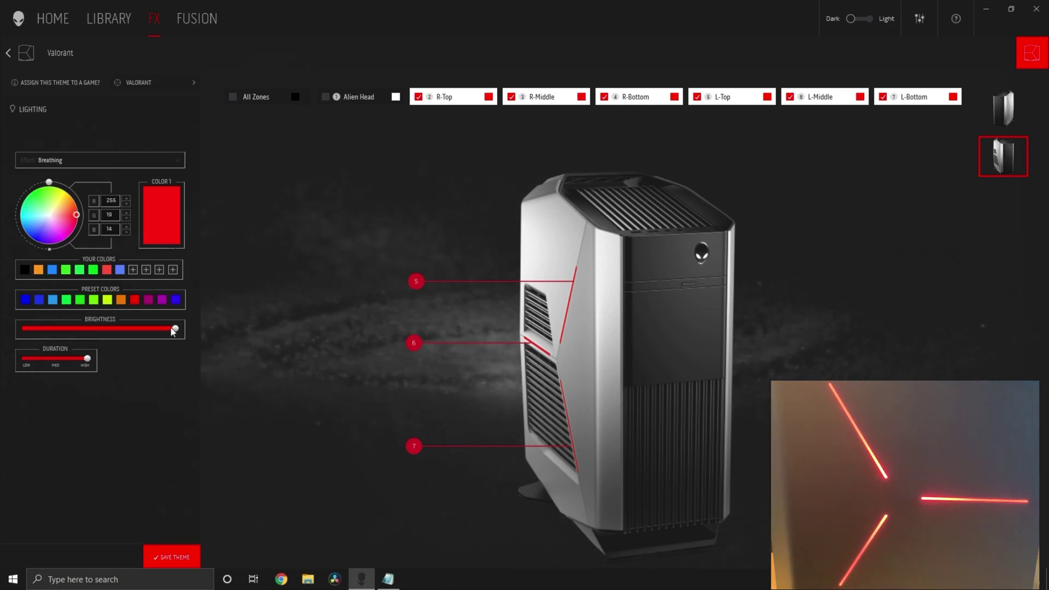
drag(175, 329, 112, 333)
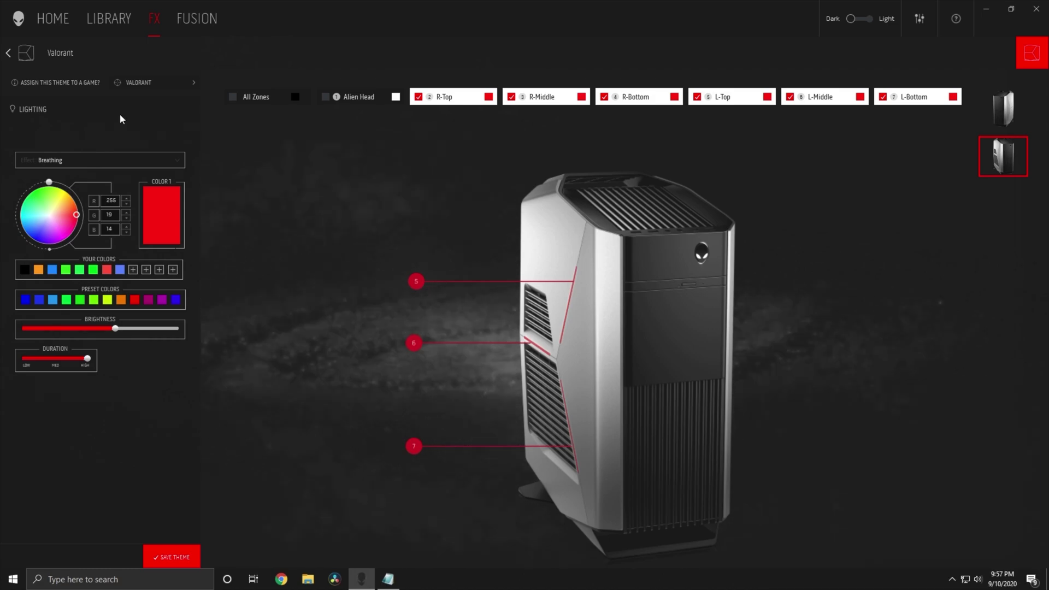
- Go back to the FX themes list showing COD, CS Go, Overwatch Theme and Valorant, and apply Valorant
click(8, 53)
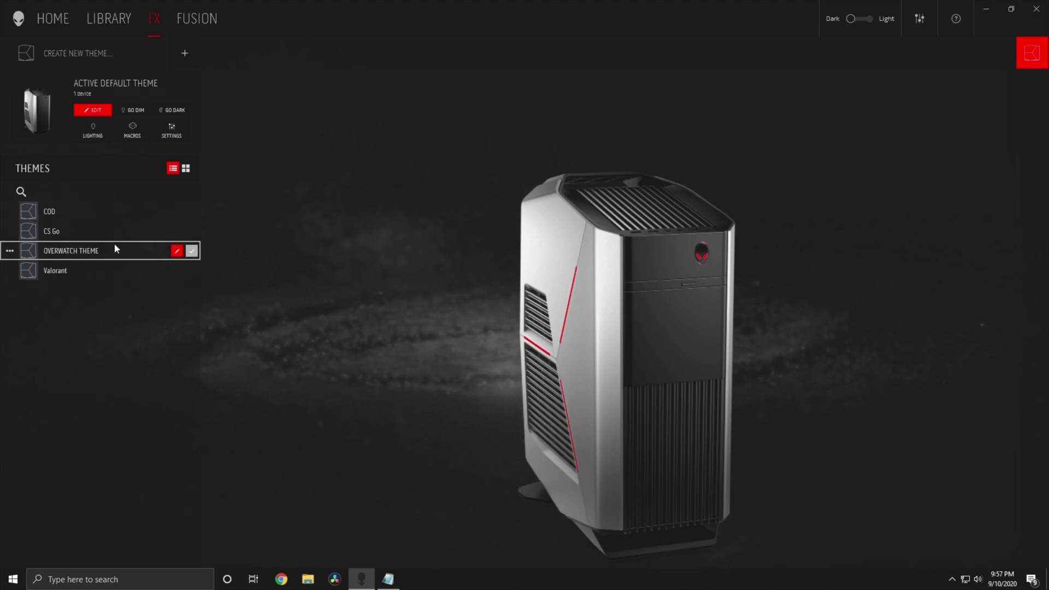
click(66, 255)
click(71, 272)
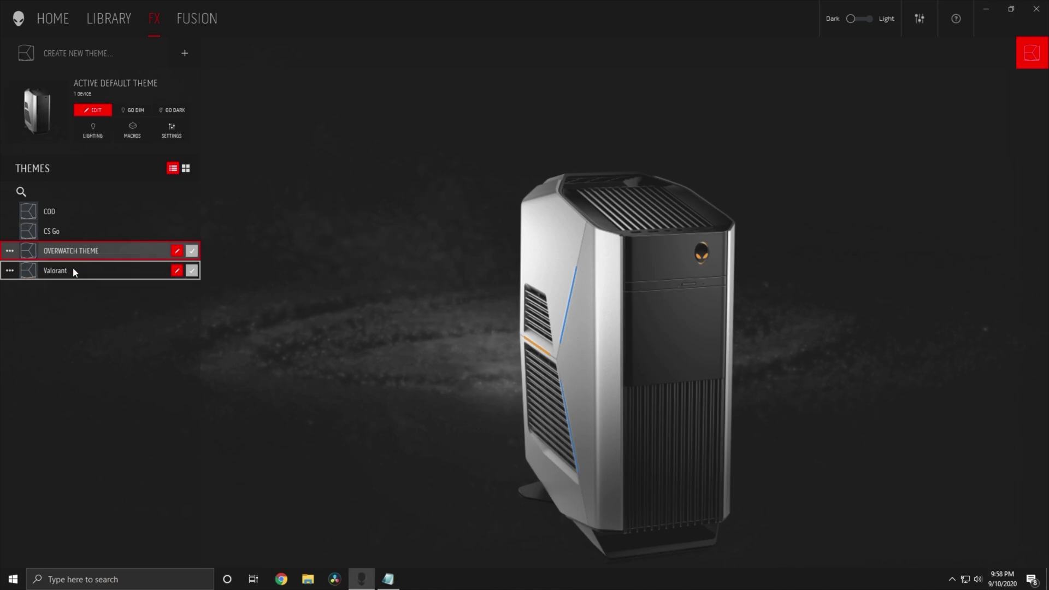